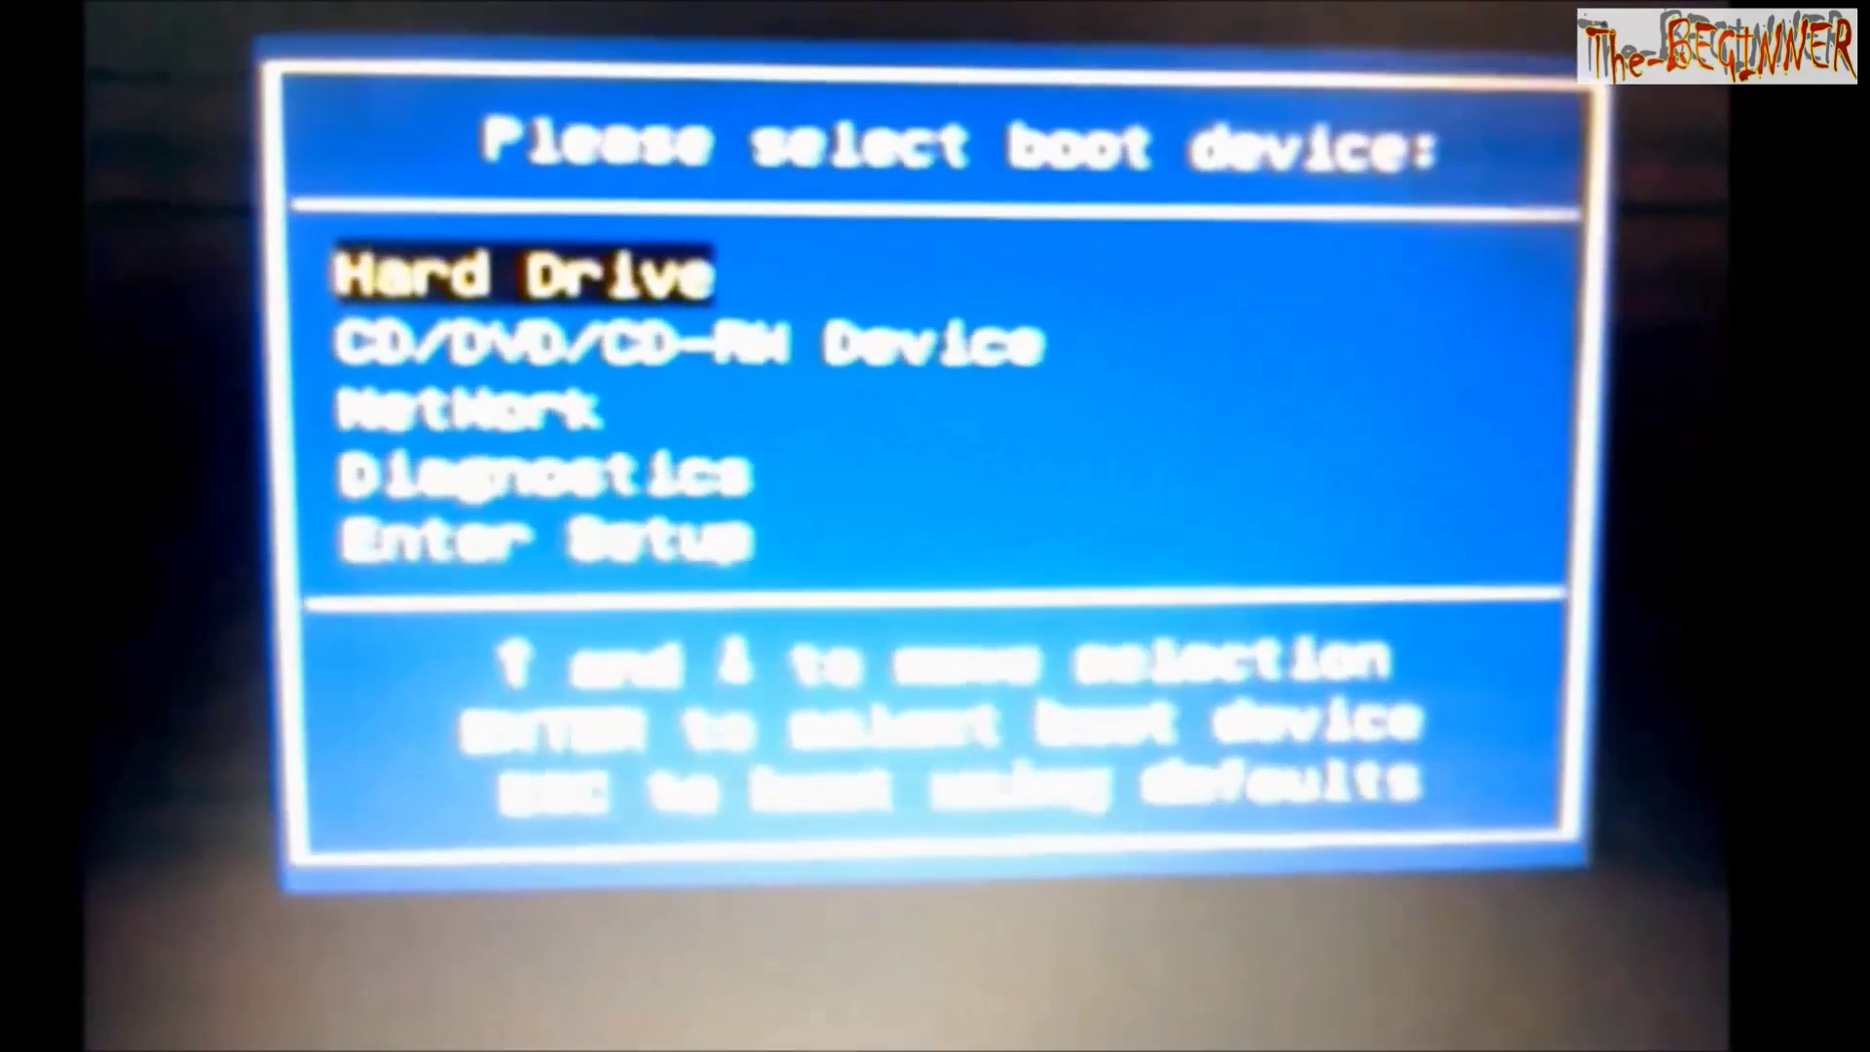
- Highlight an entry in the BIOS boot device list on the way to the CD/DVD/CD-RW Device
{"action": "key", "text": "Down"}
{"action": "key", "text": "Down"}
- Boot from the CD/DVD/CD-RW Device into Setup's partition list for the 51200 MB disk
{"action": "key", "text": "Up"}
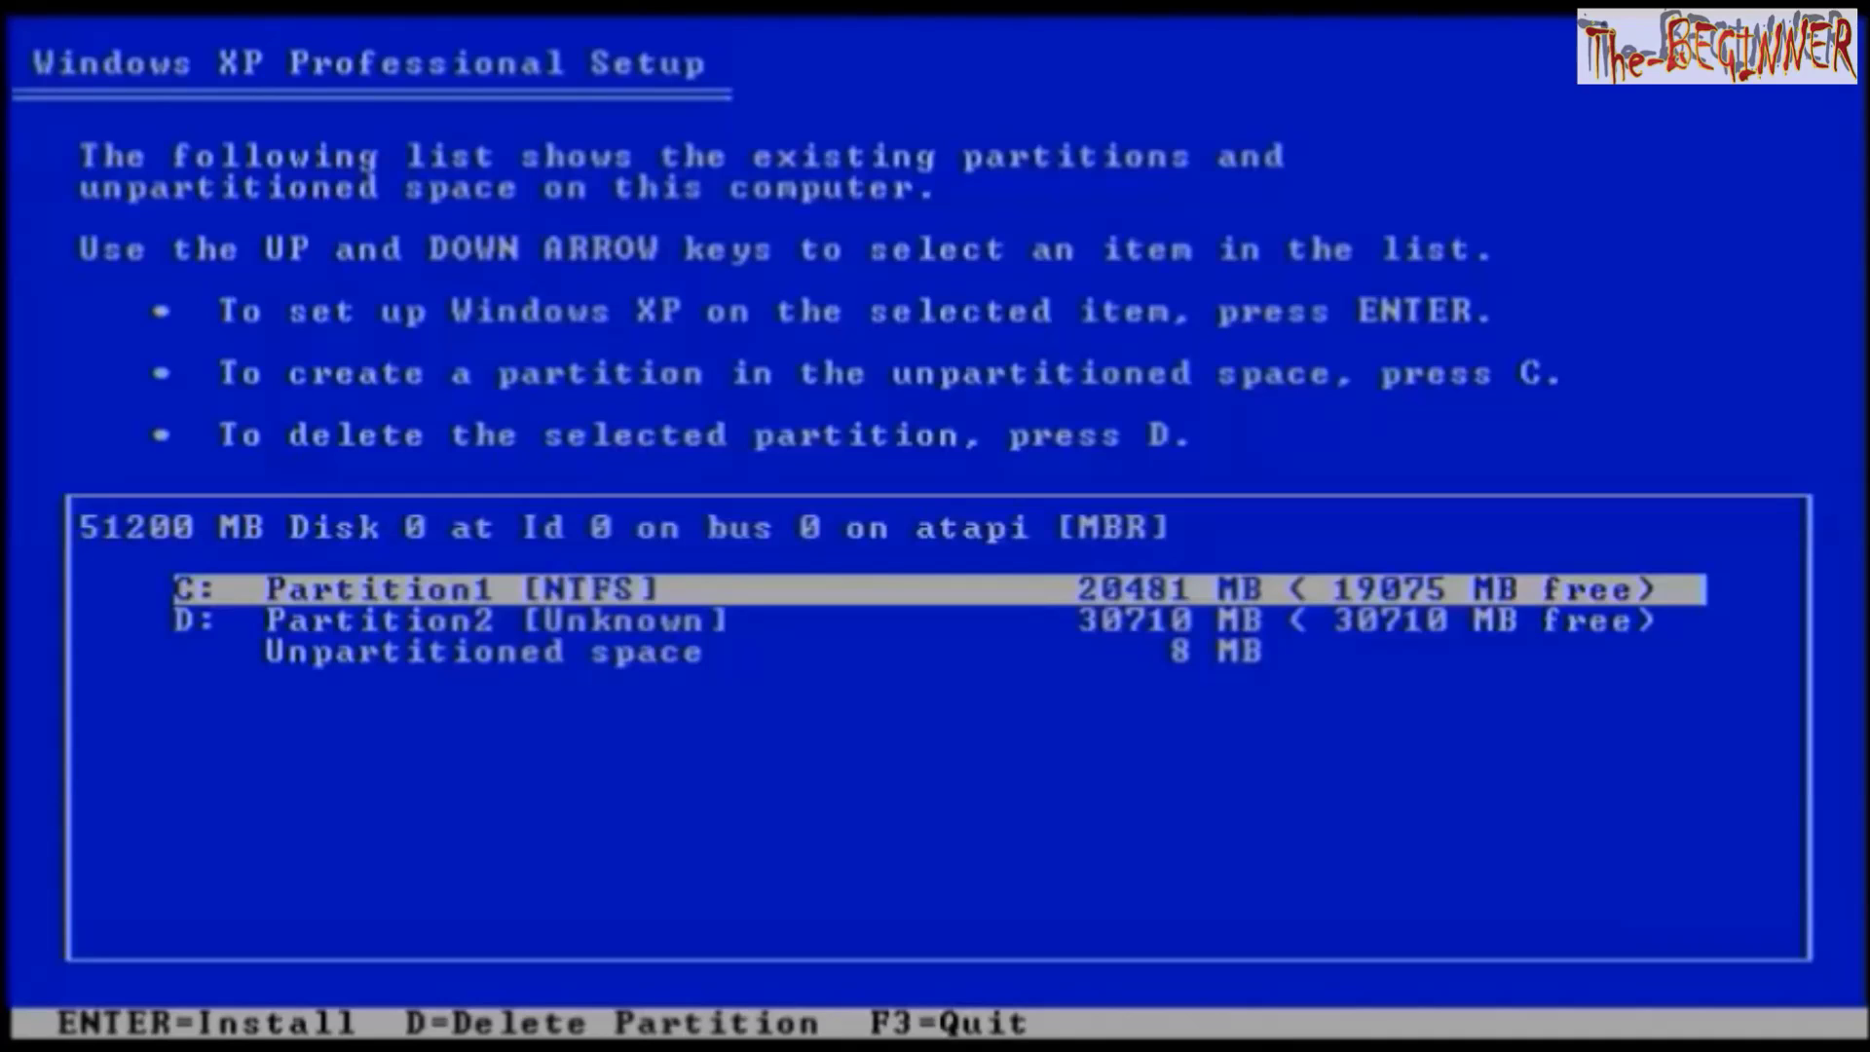
- Delete the C: system partition and the D: partition, leaving 51199 MB unpartitioned
{"action": "key", "text": "d"}
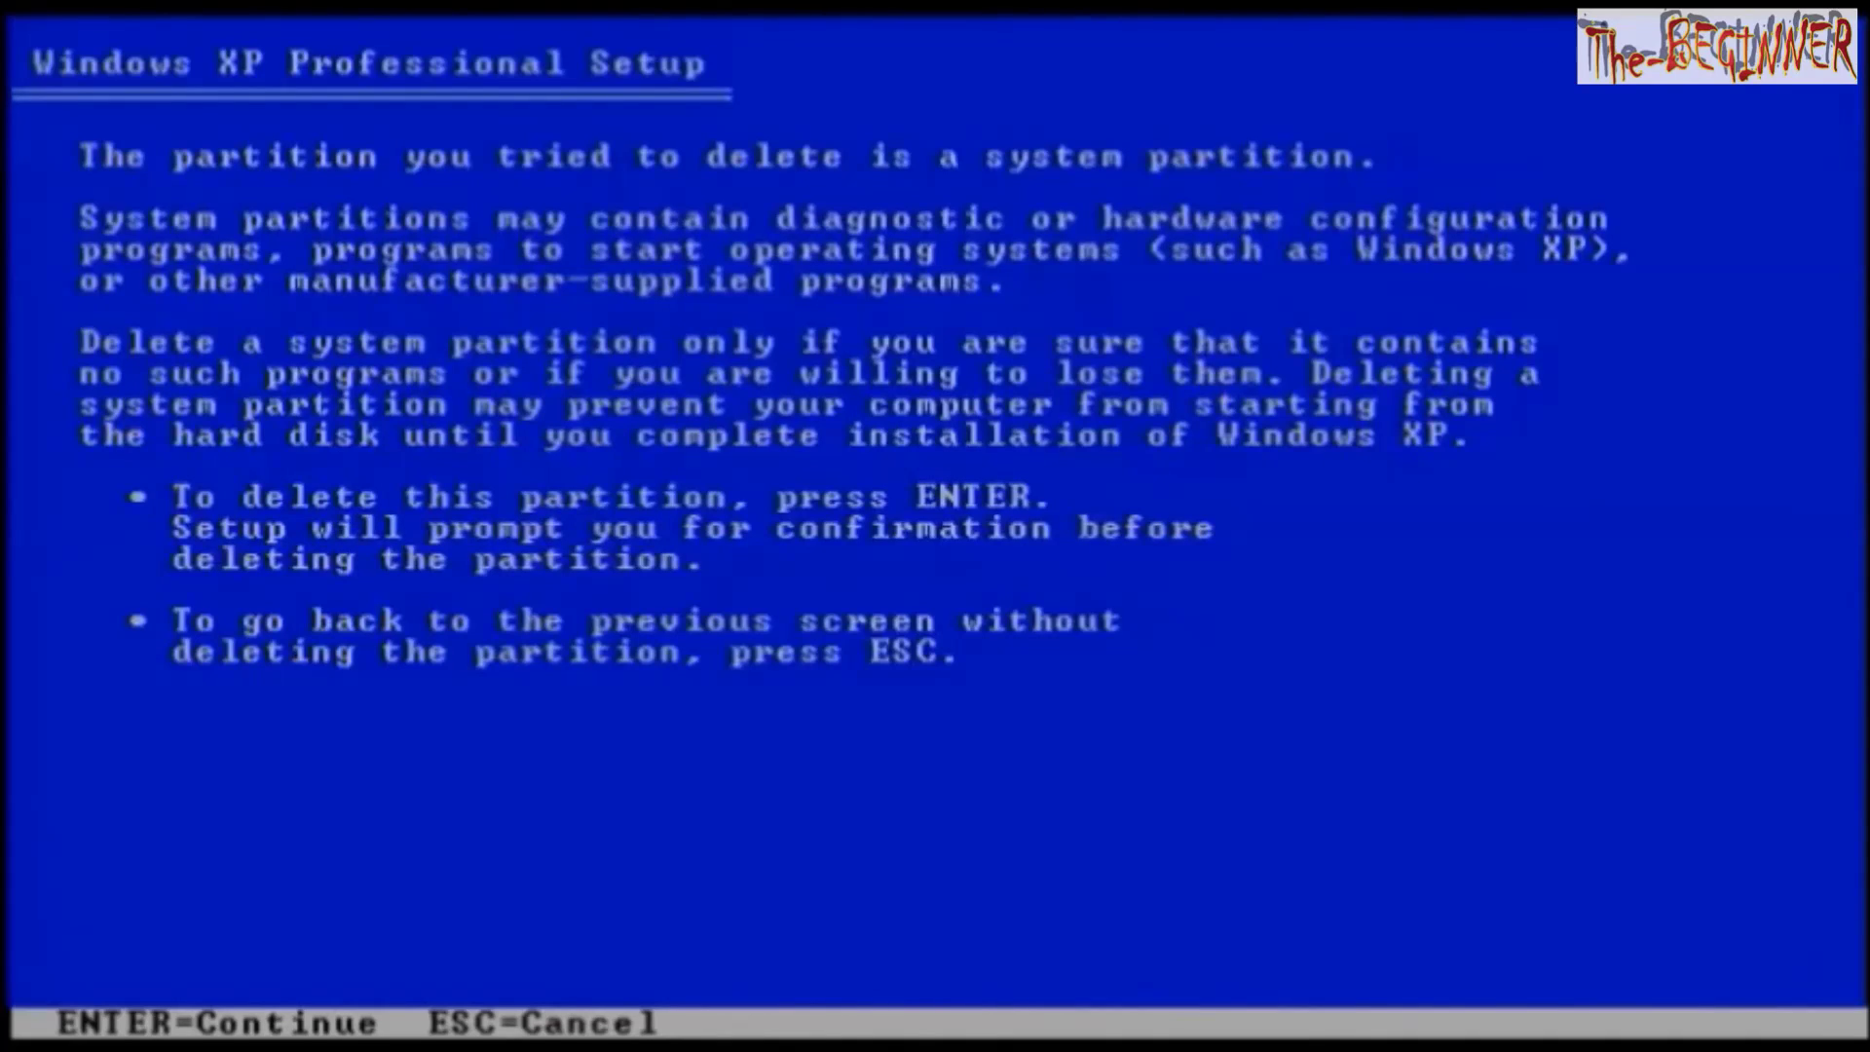
{"action": "key", "text": "Return"}
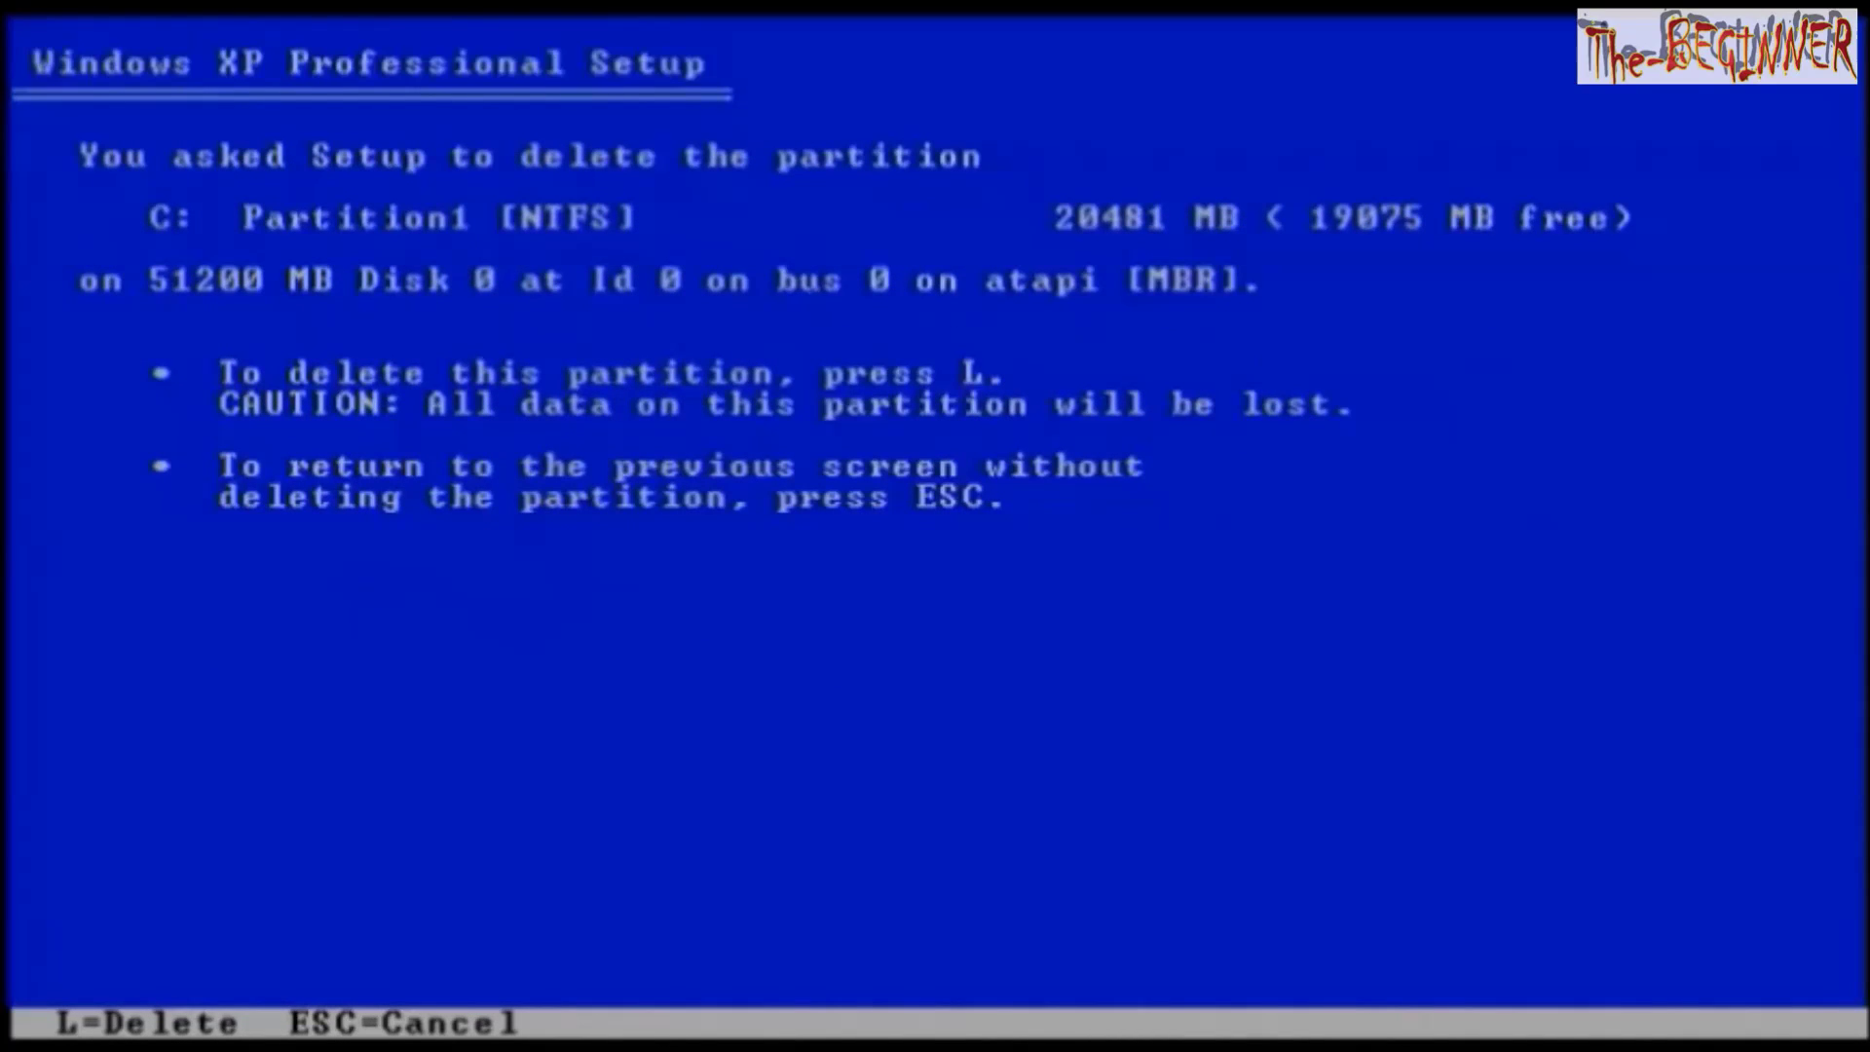
{"action": "key", "text": "l"}
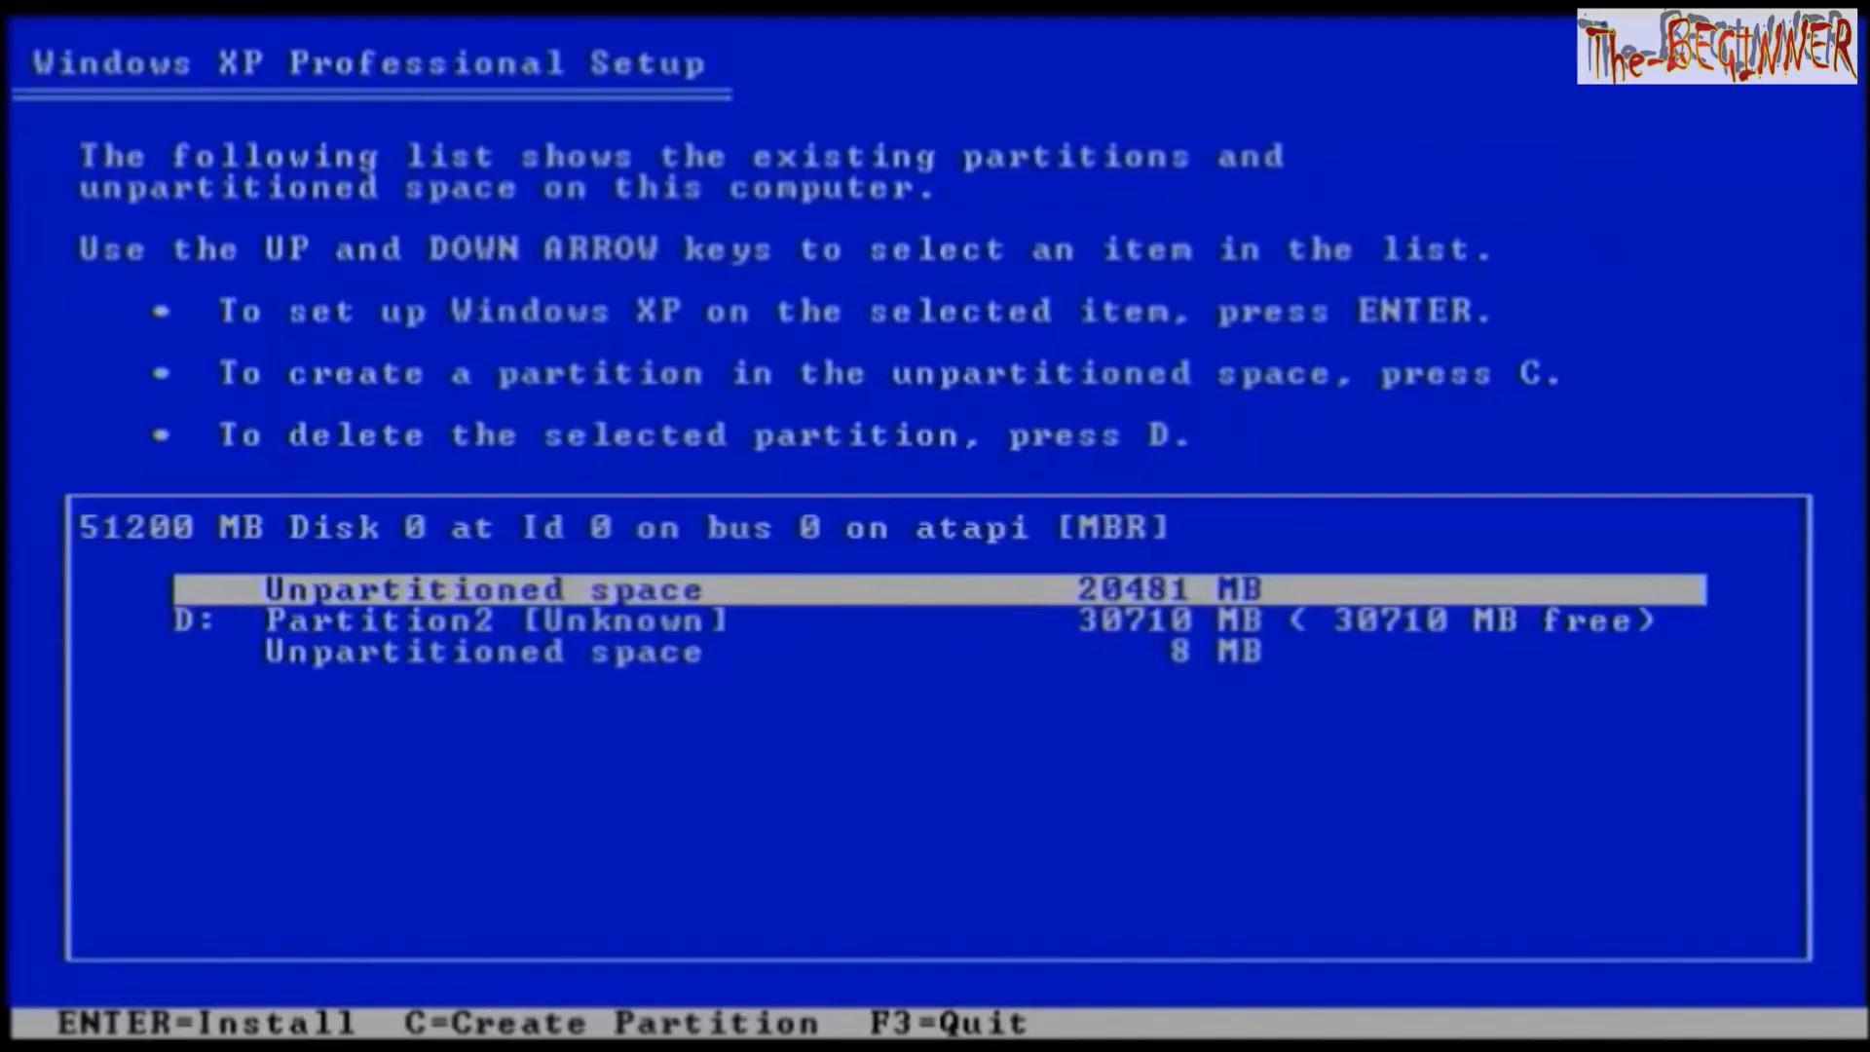
{"action": "key", "text": "Down"}
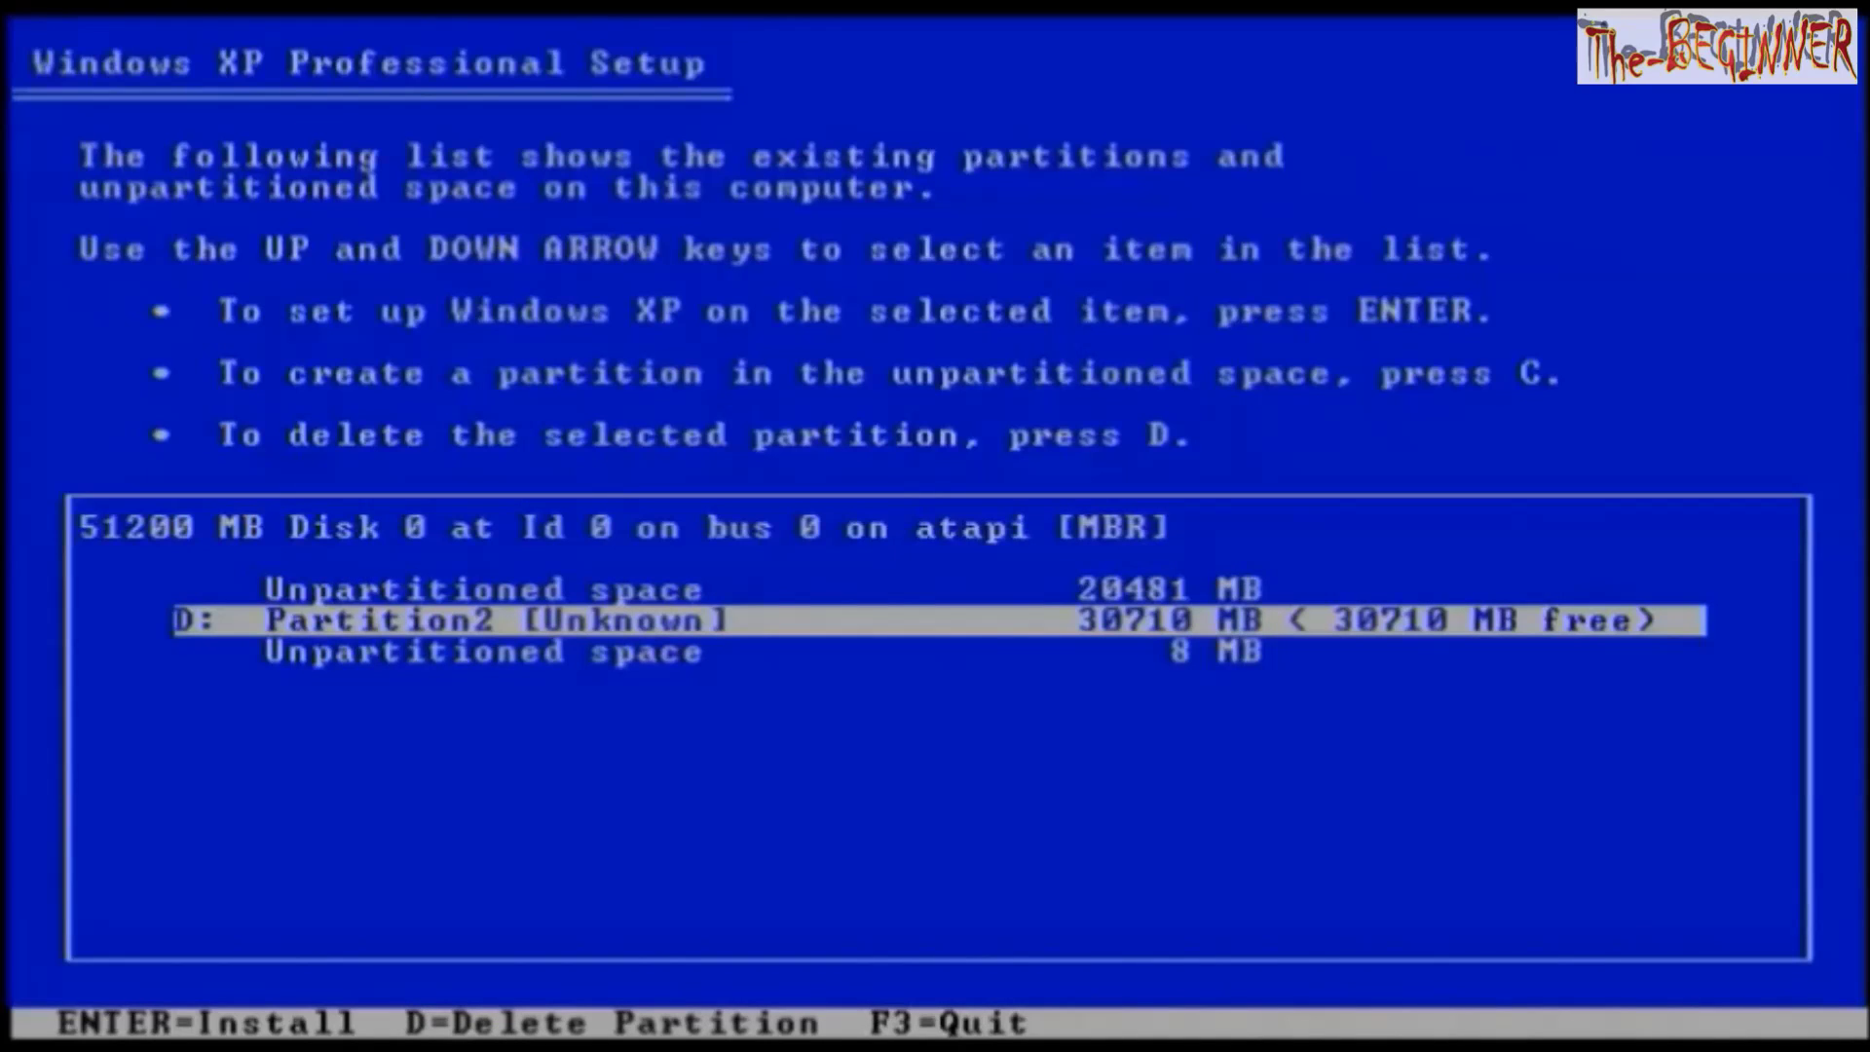
{"action": "key", "text": "d"}
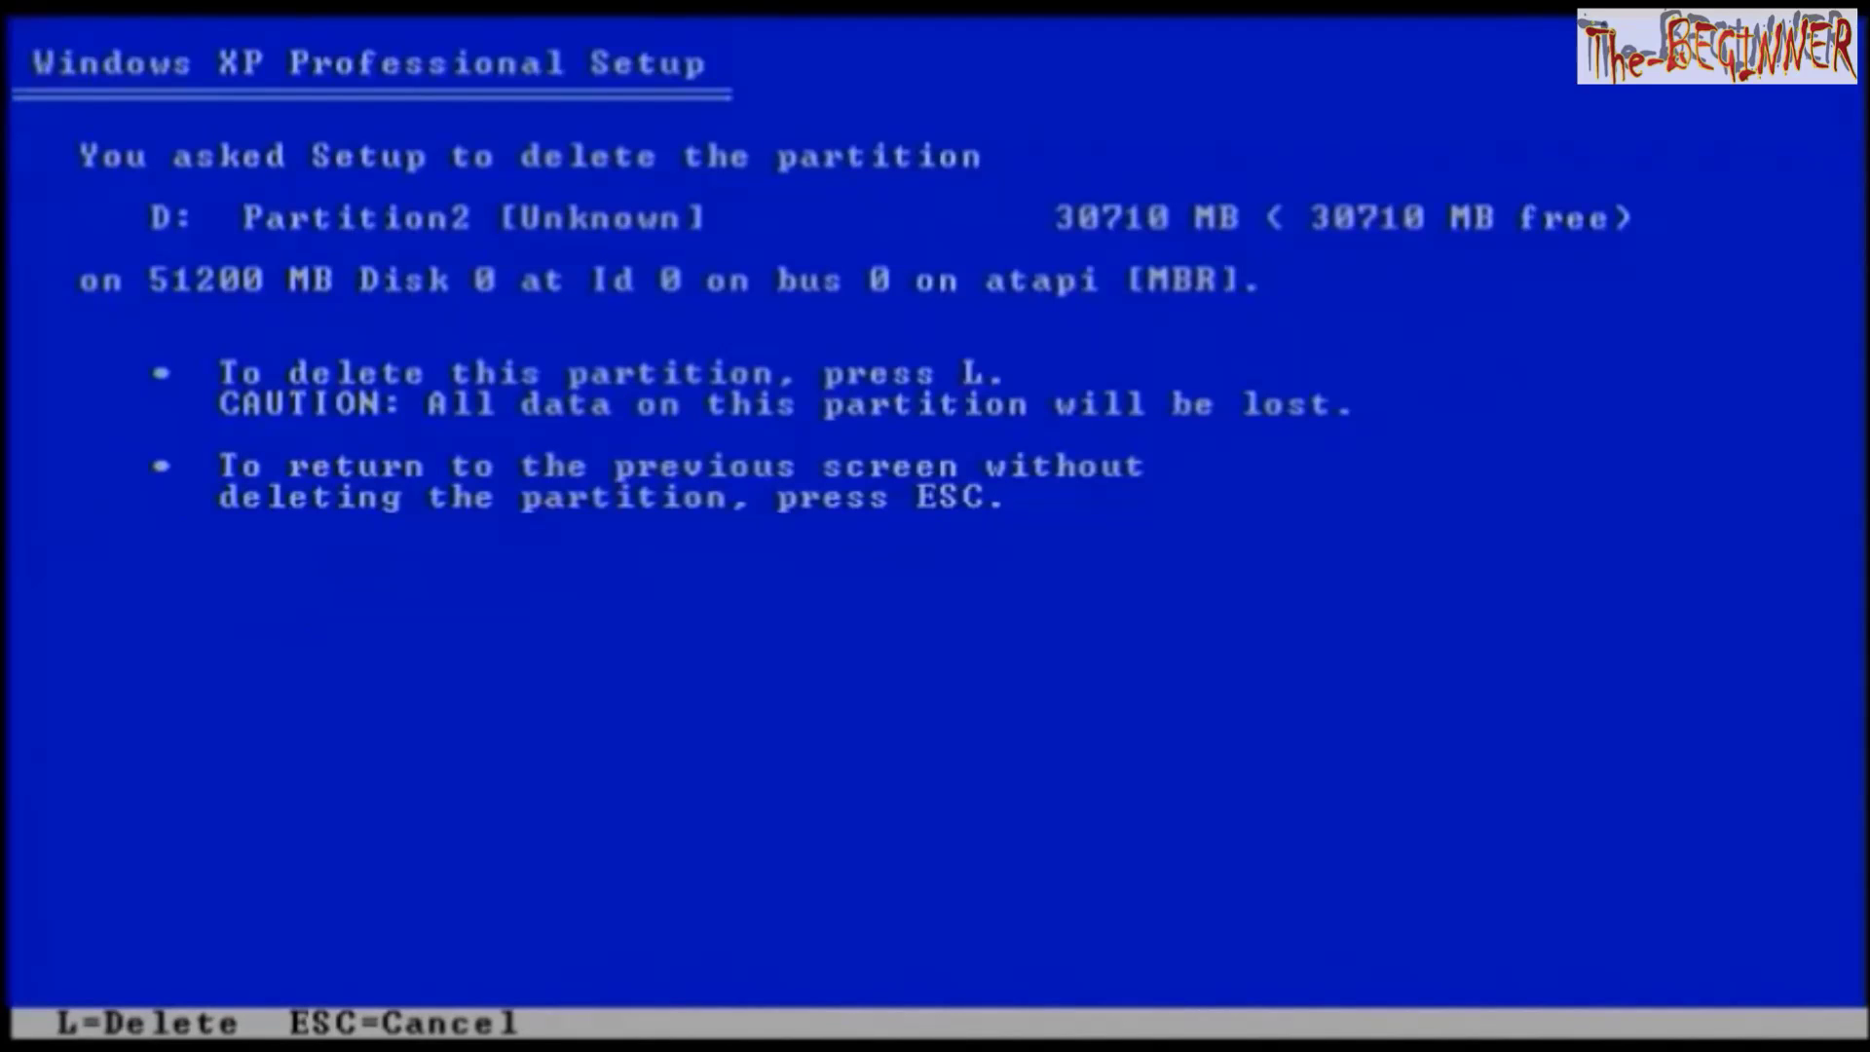
{"action": "key", "text": "l"}
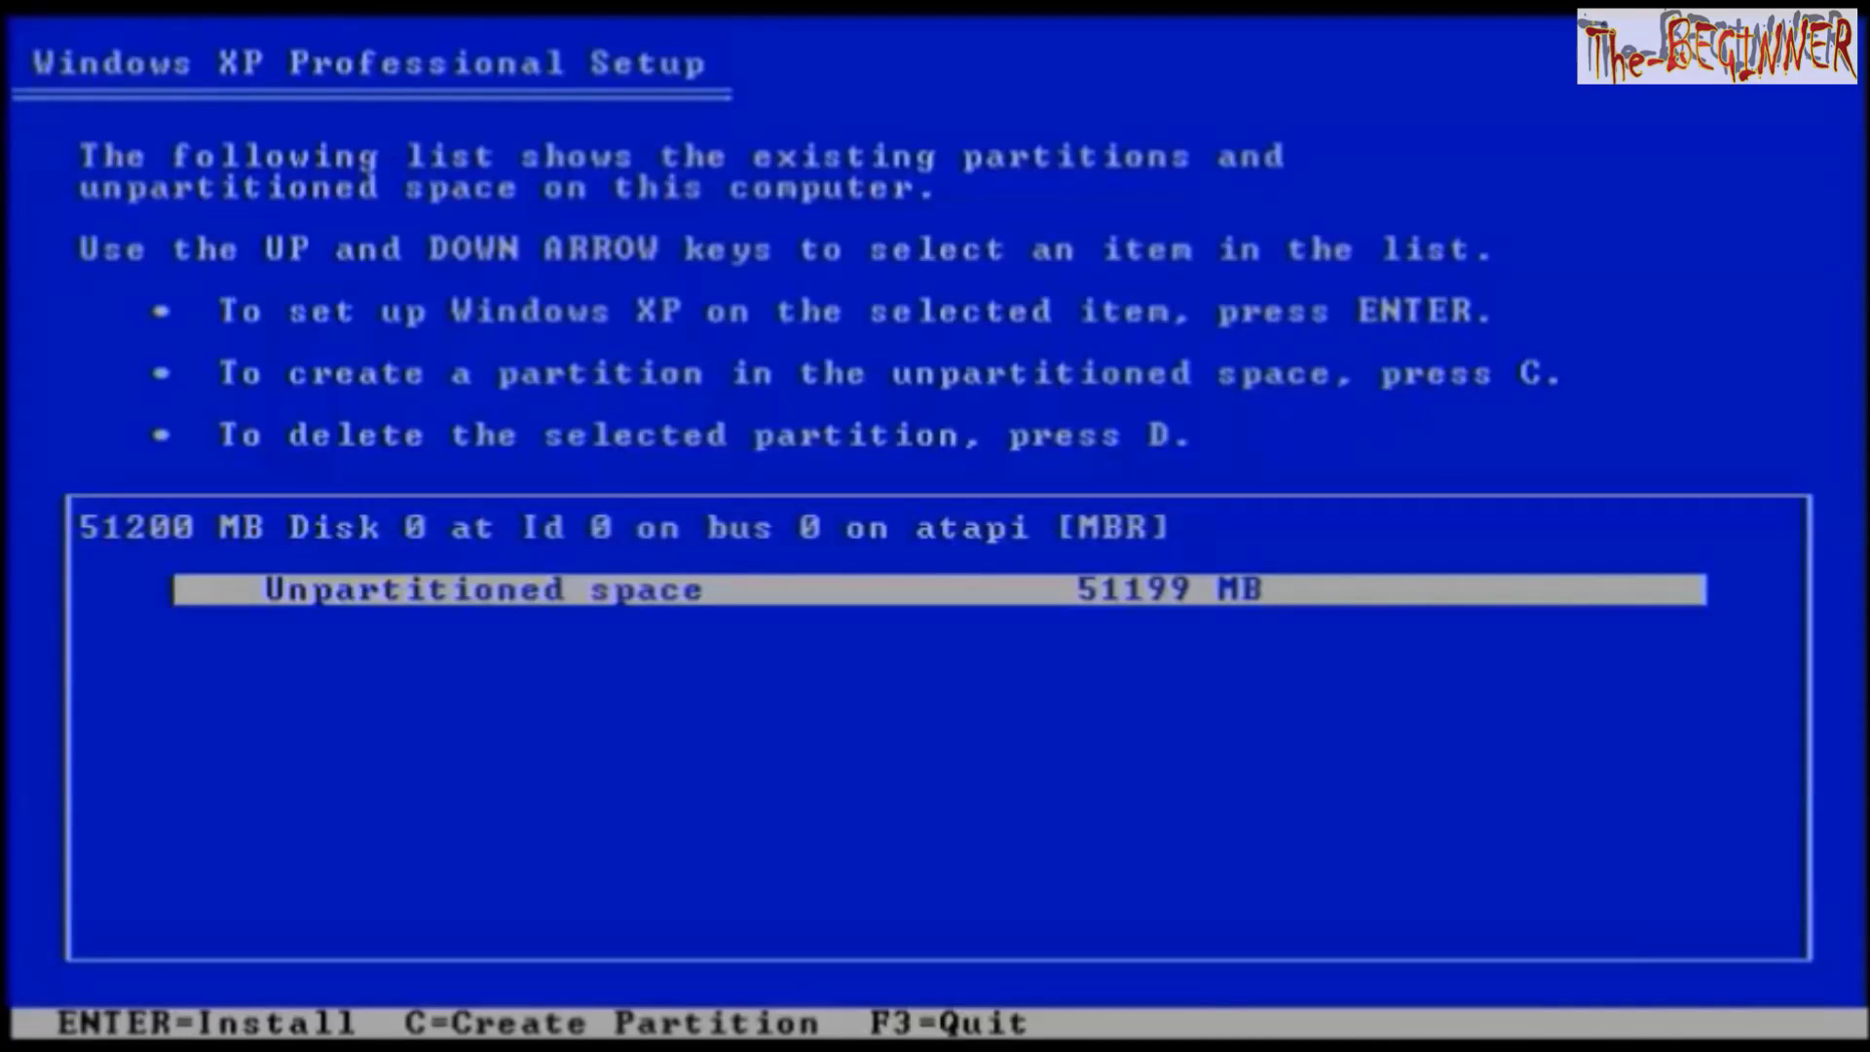
- Create a 20480 MB partition for C: in the unpartitioned space
{"action": "key", "text": "c"}
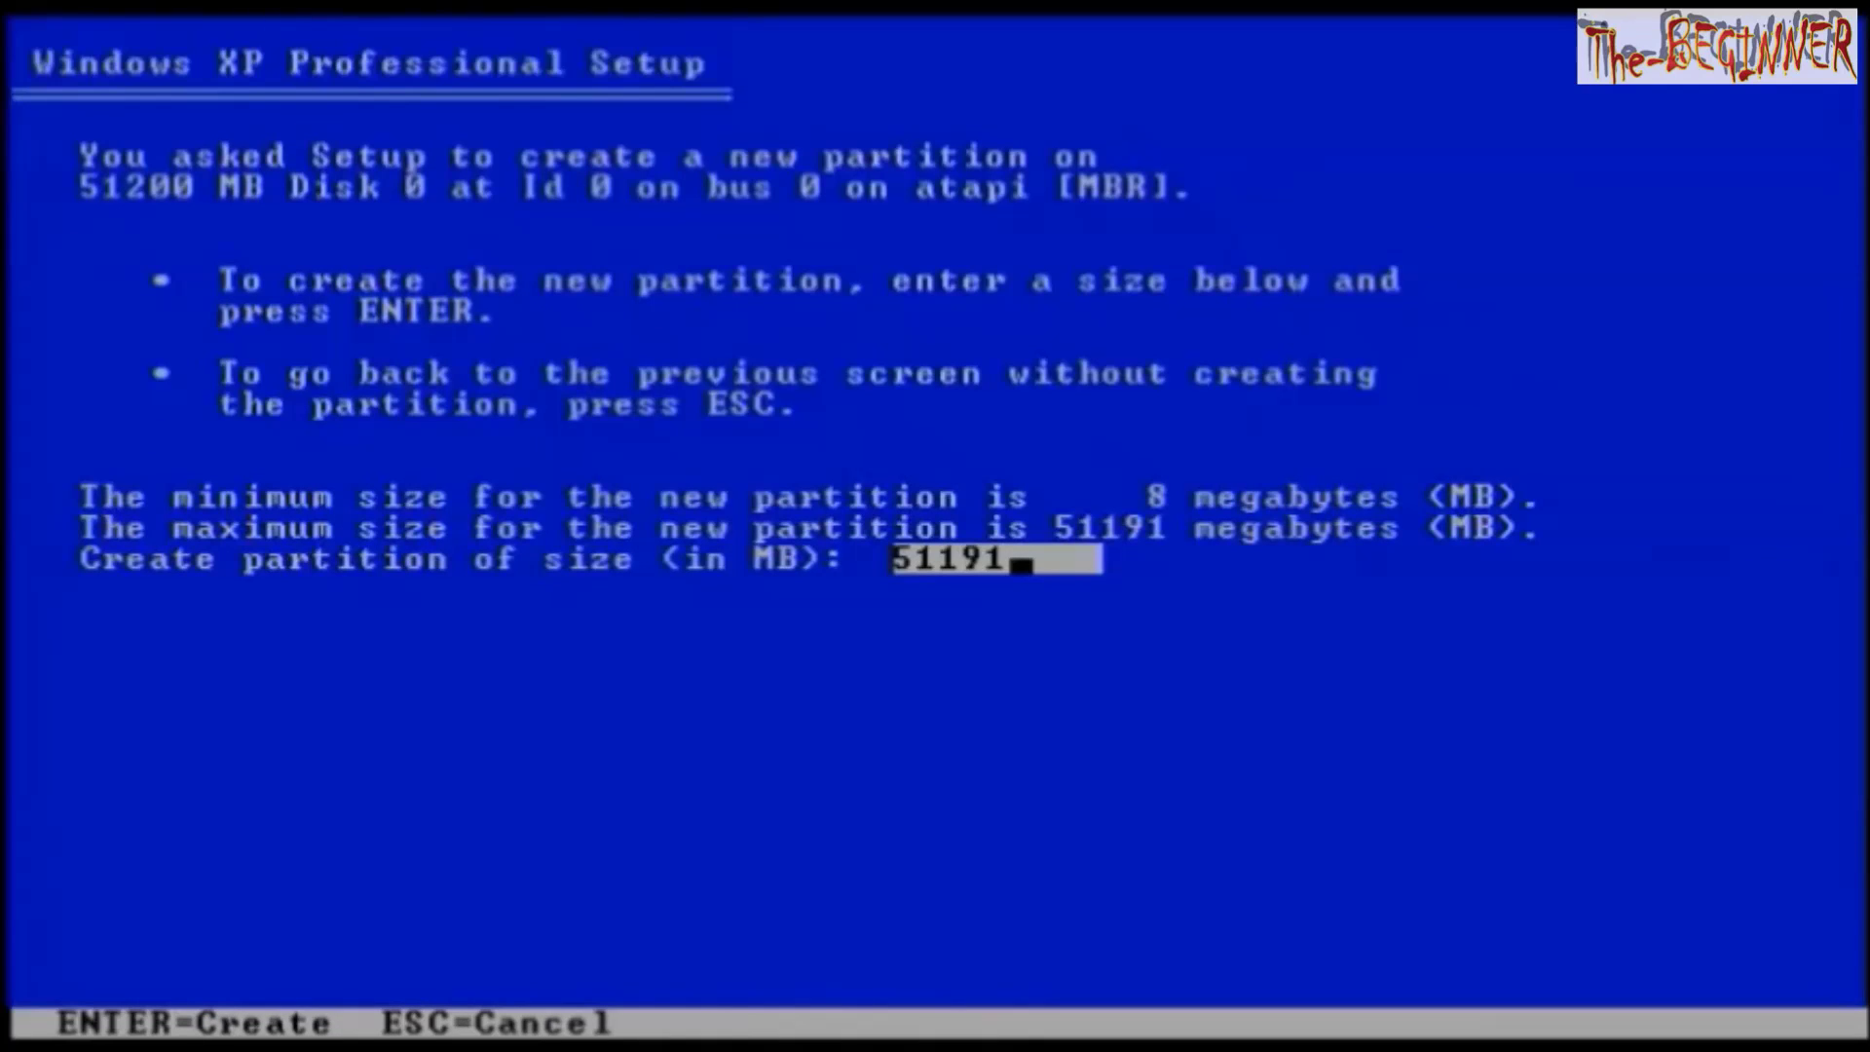
{"action": "key", "text": "BackSpace"}
{"action": "key", "text": "BackSpace"}
{"action": "key", "text": "BackSpace"}
{"action": "key", "text": "BackSpace"}
{"action": "key", "text": "BackSpace"}
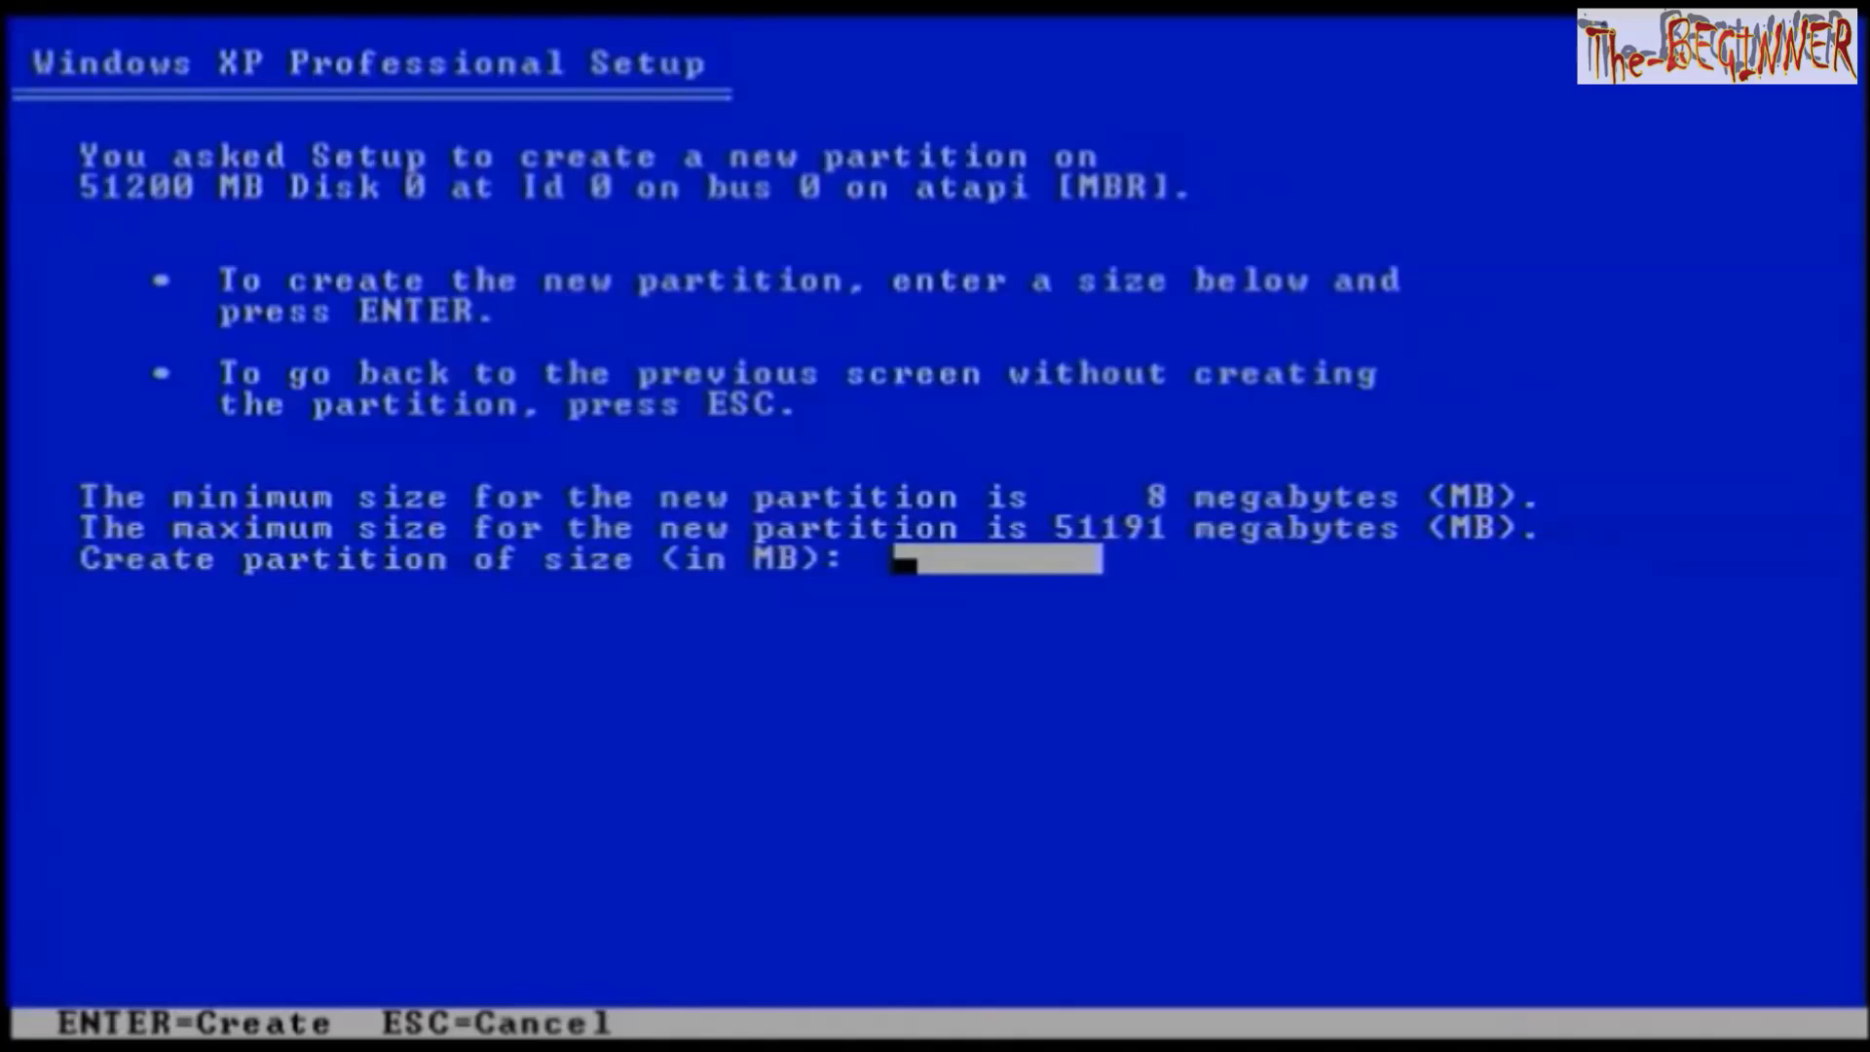
{"action": "type", "text": "20480"}
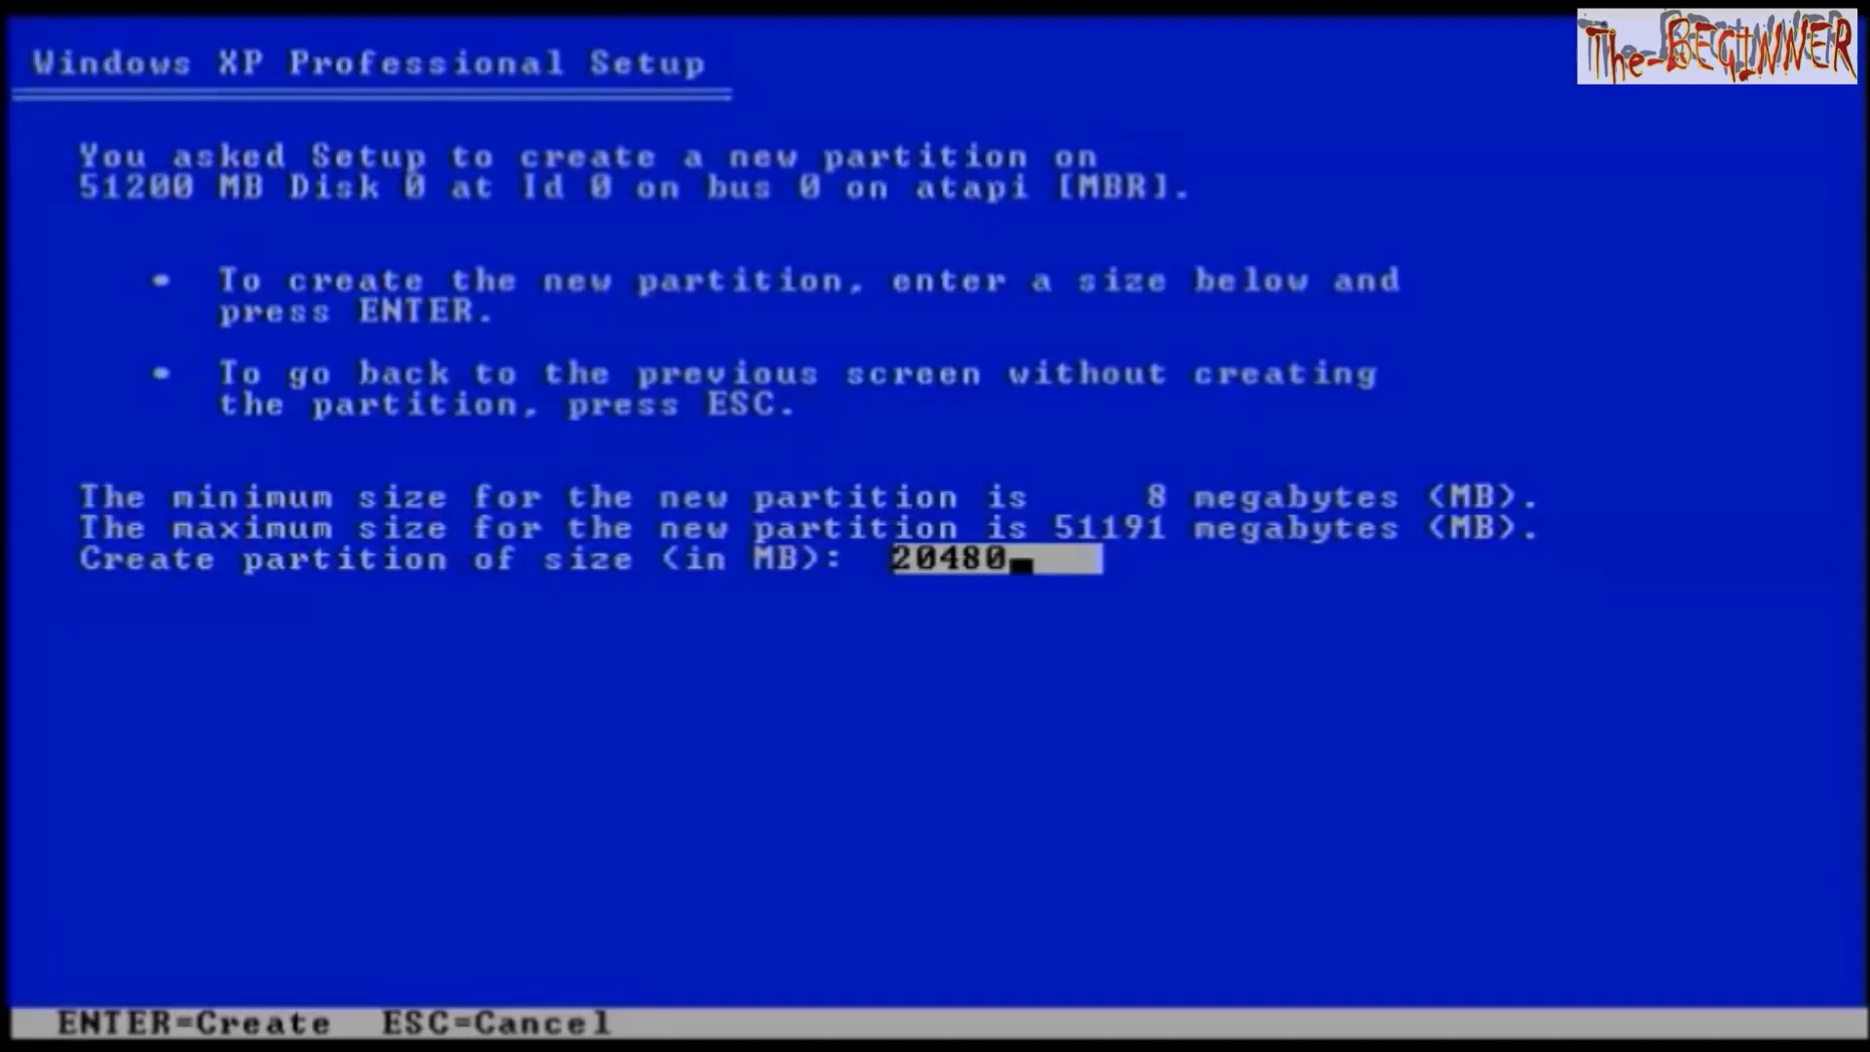
{"action": "key", "text": "Return"}
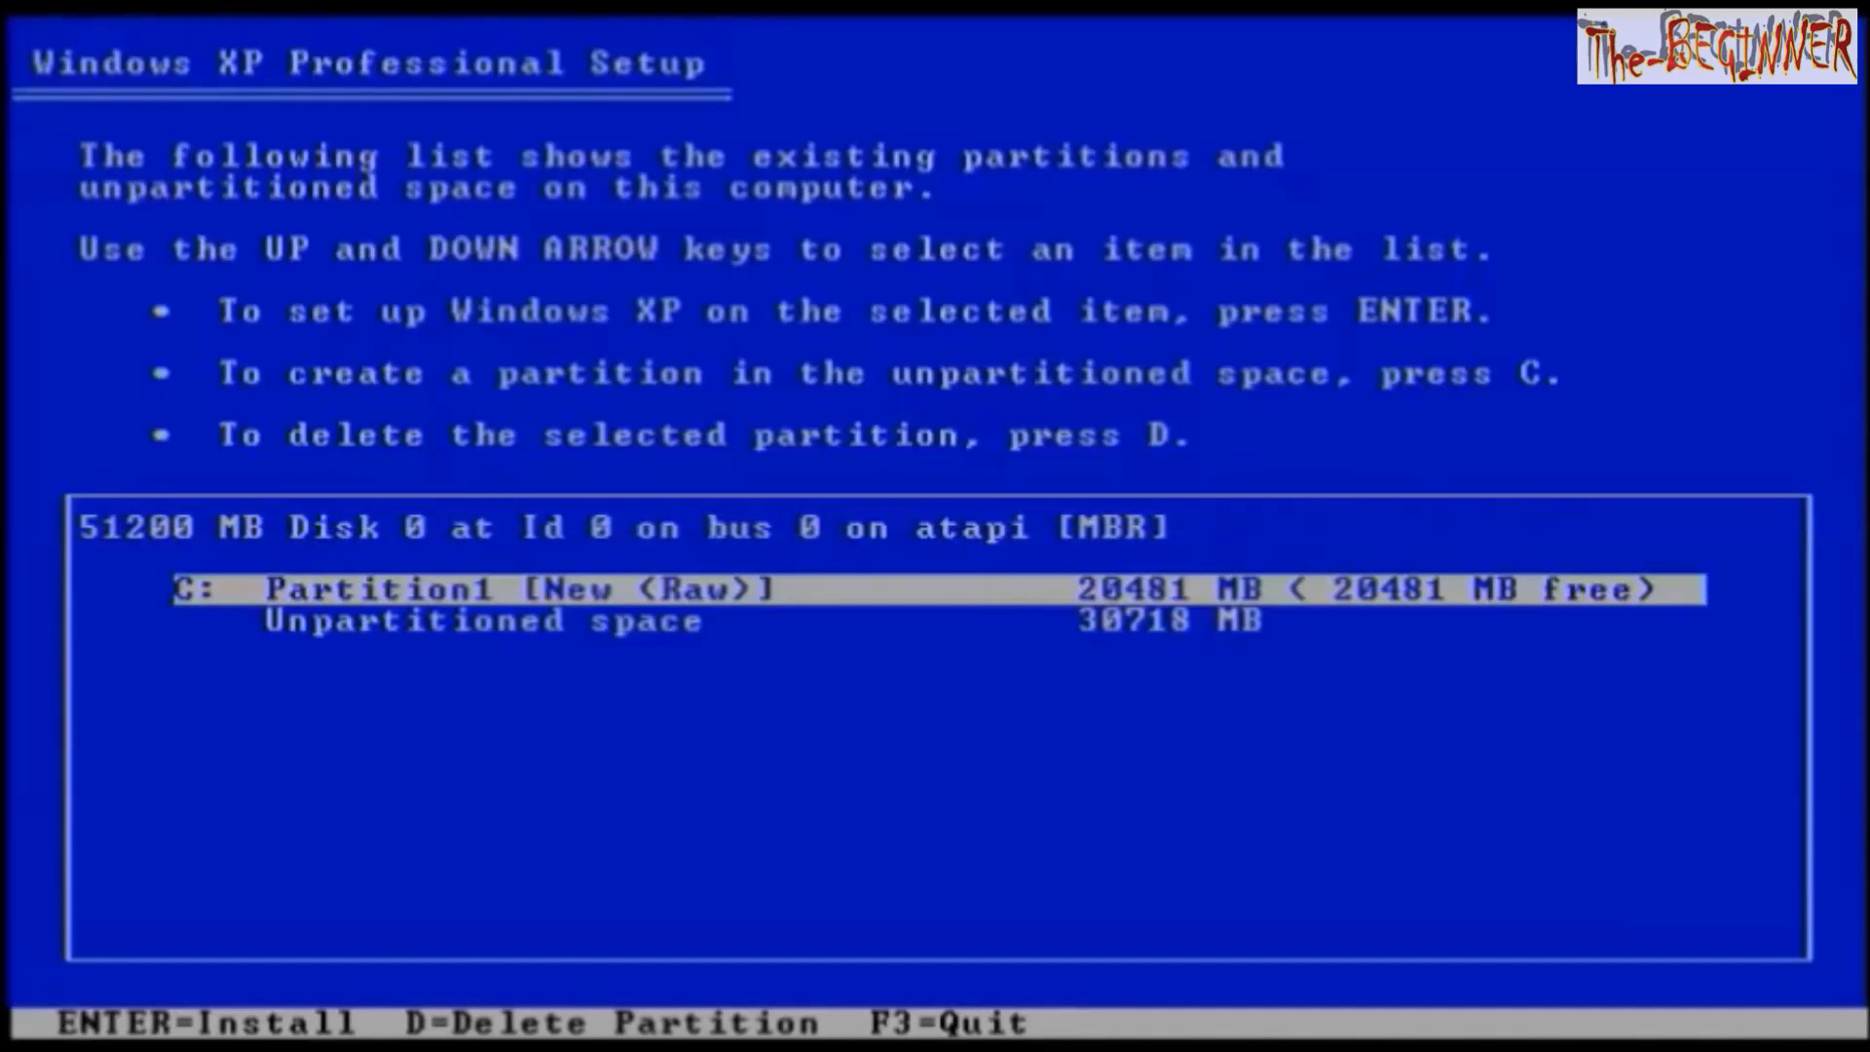
- Create a 30710 MB D: partition from the remaining space and choose C: for installation
{"action": "key", "text": "Down"}
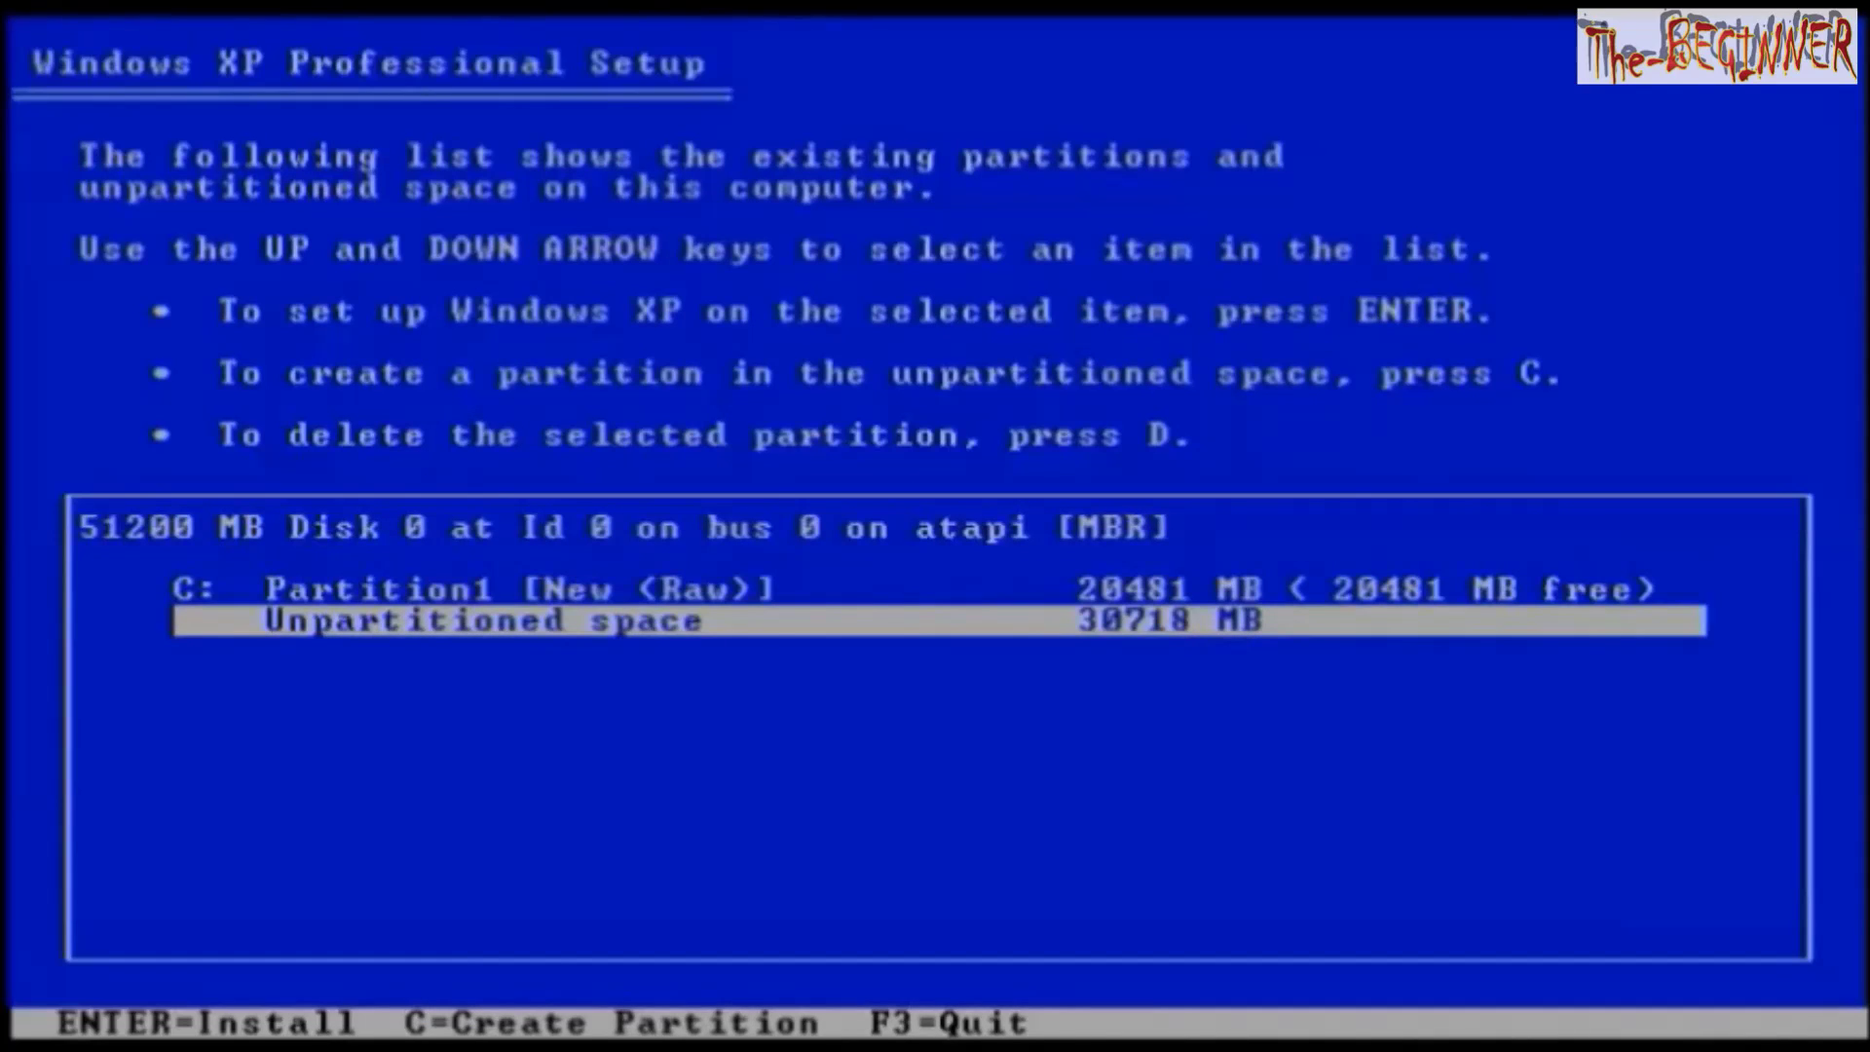
{"action": "key", "text": "c"}
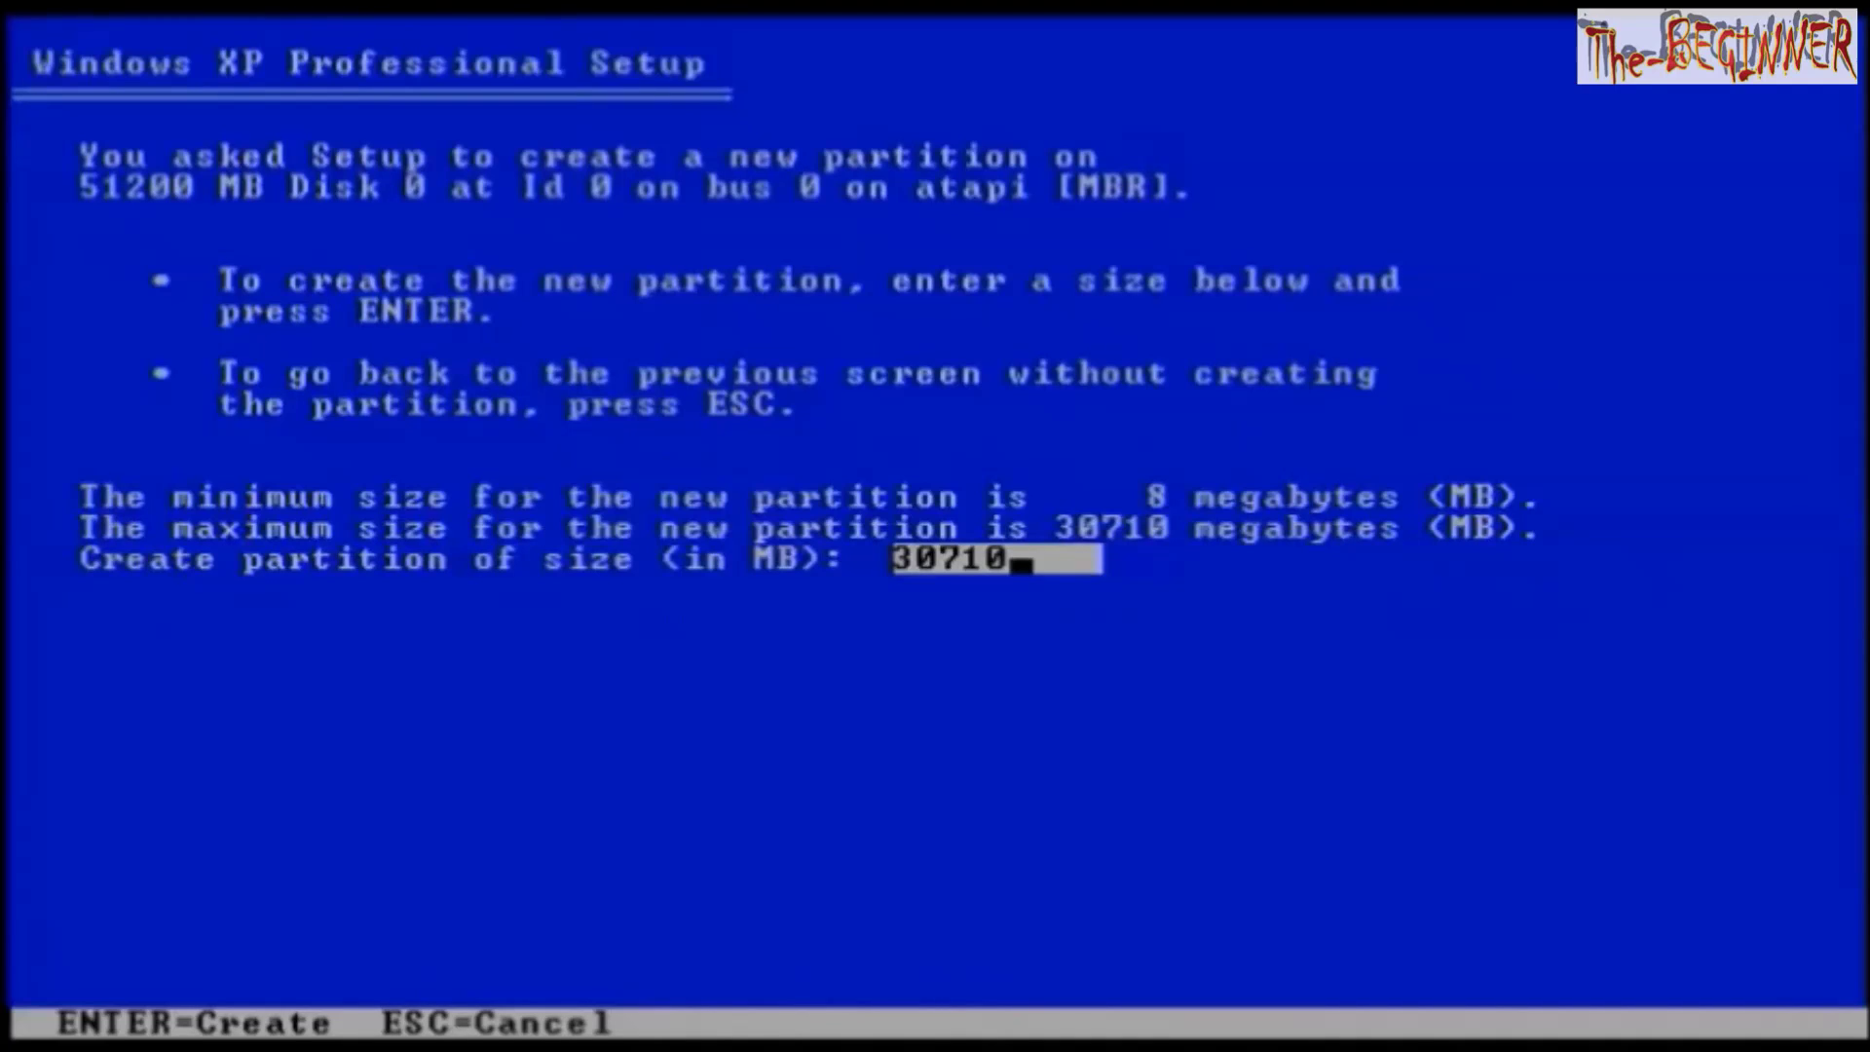
{"action": "key", "text": "Return"}
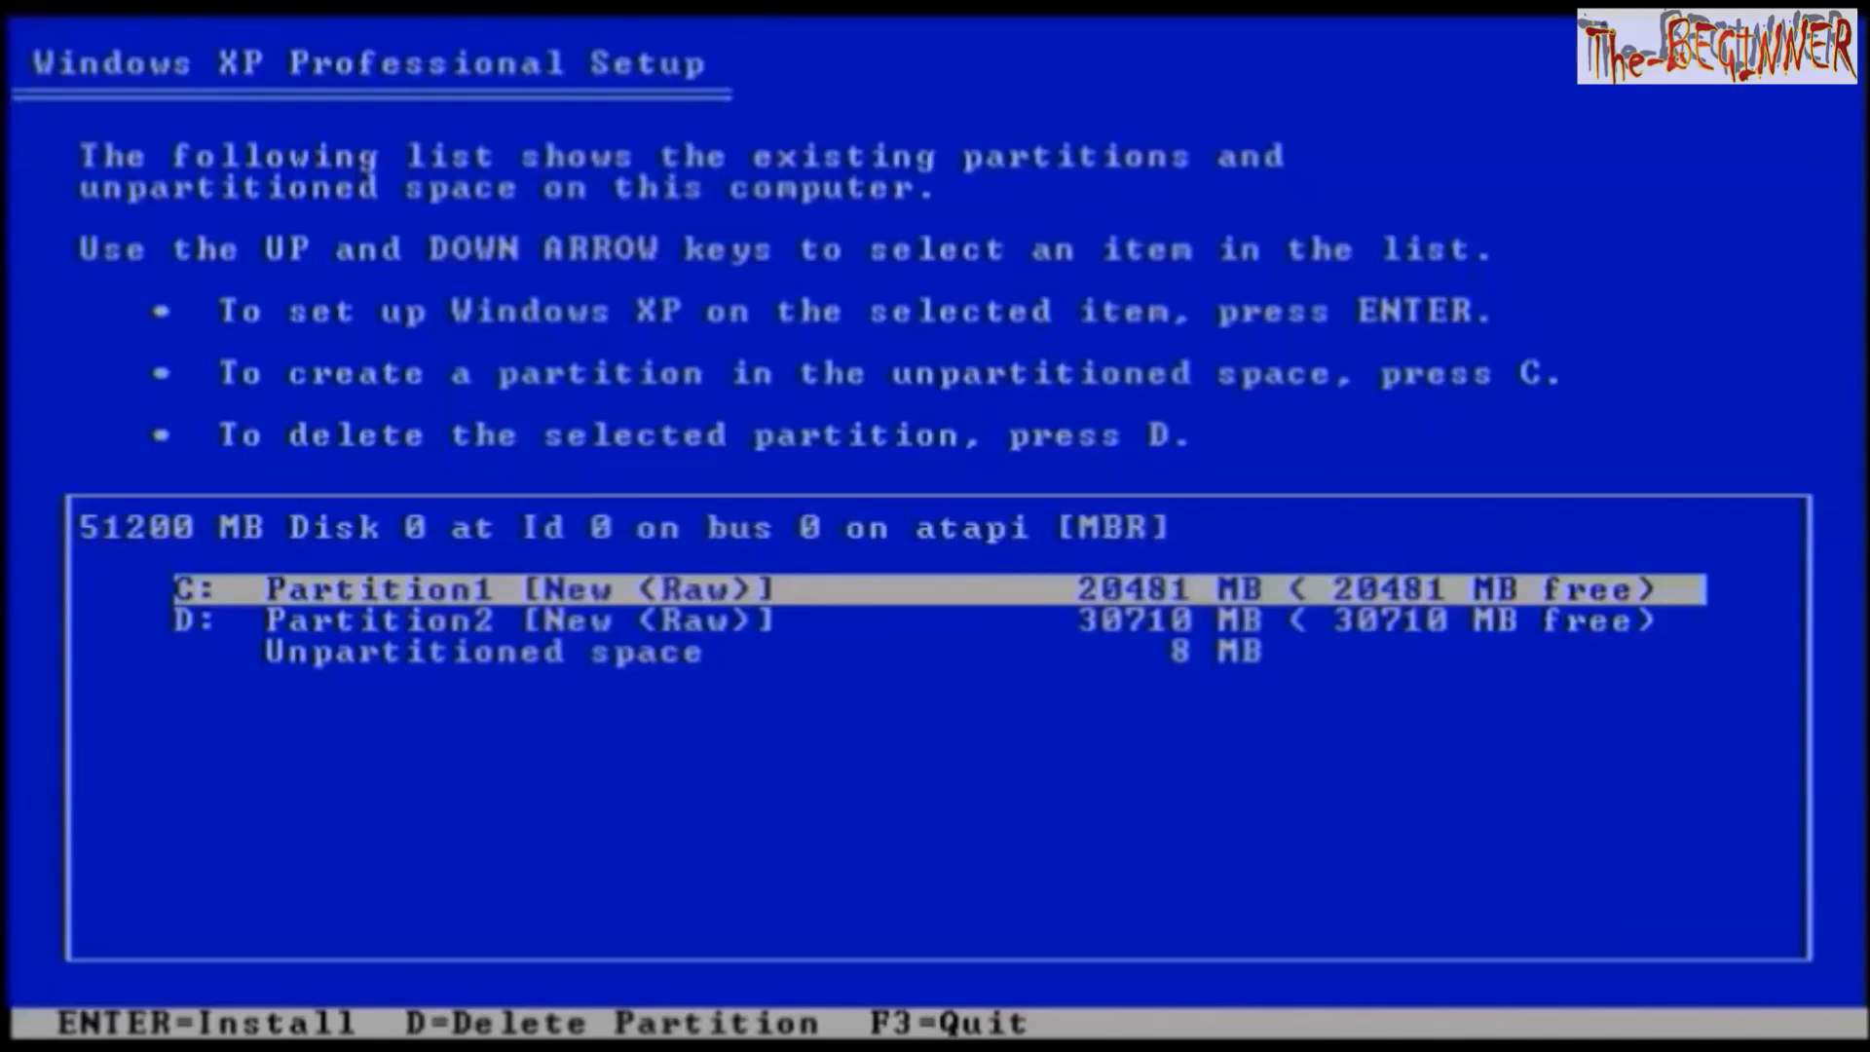
{"action": "key", "text": "Down"}
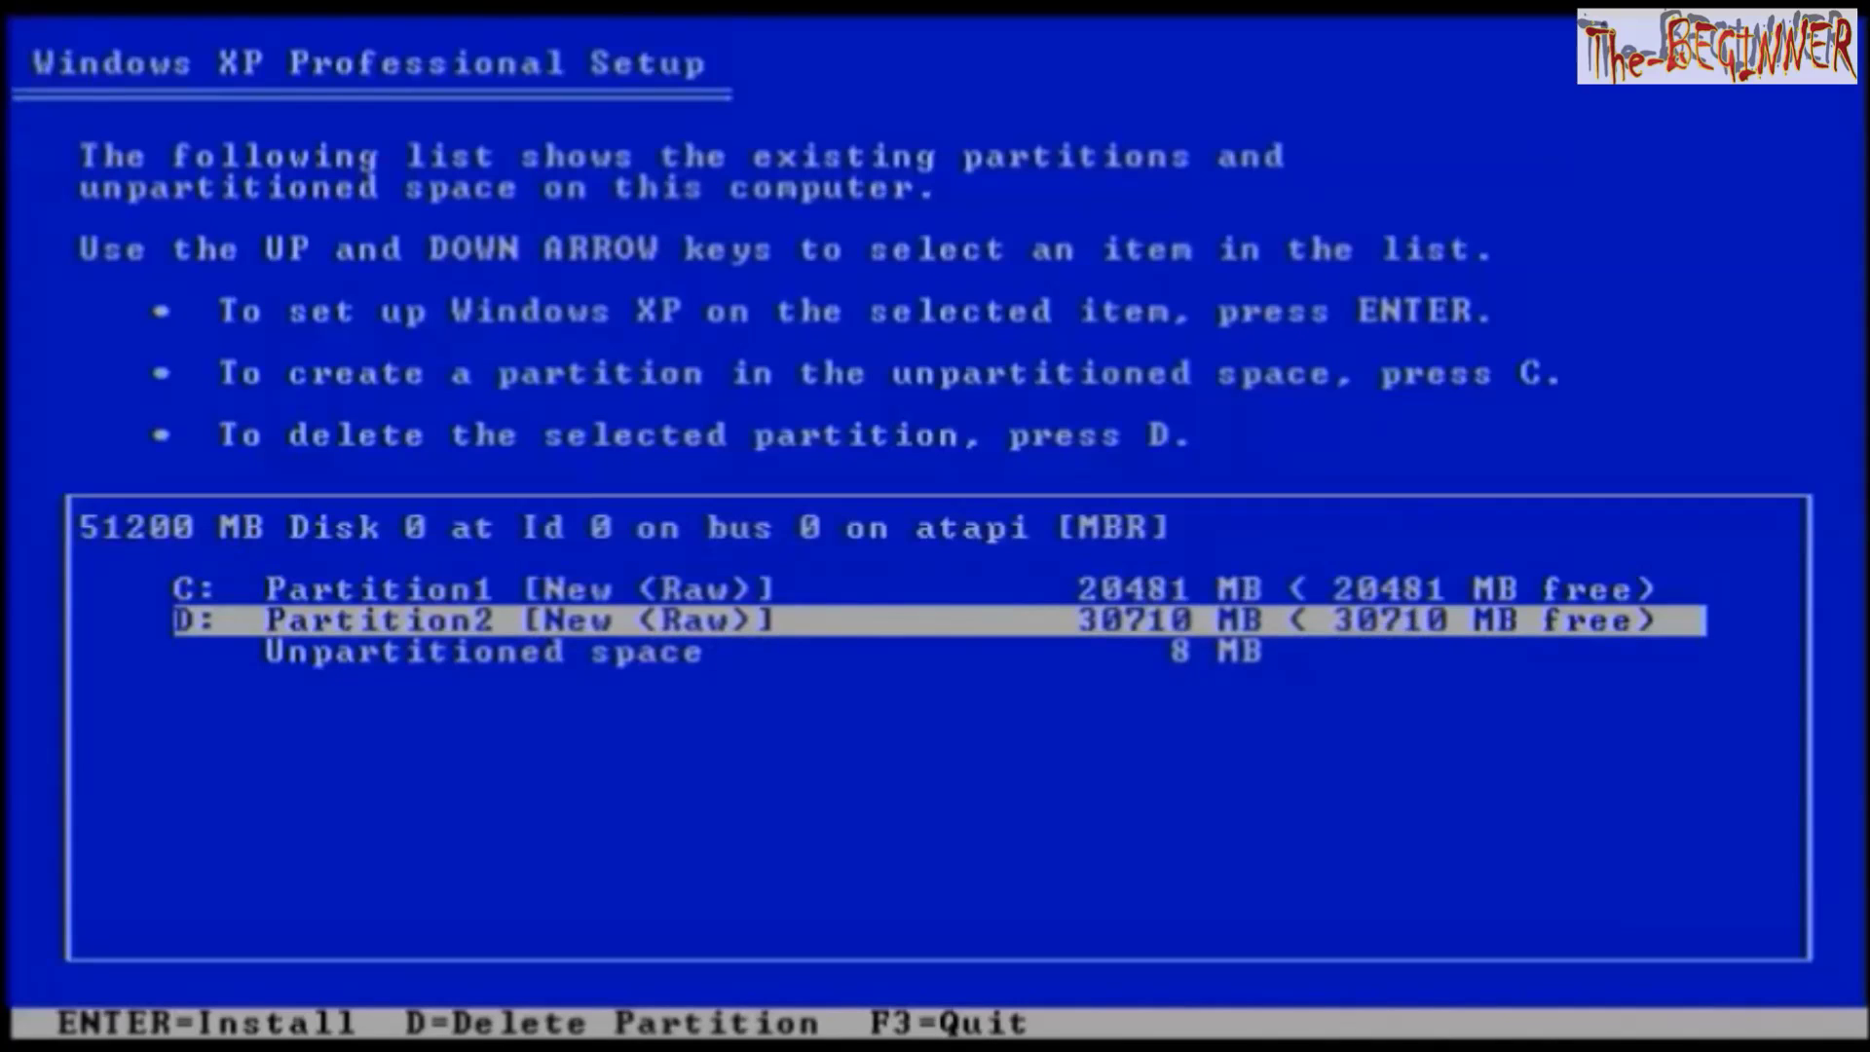
{"action": "key", "text": "Up"}
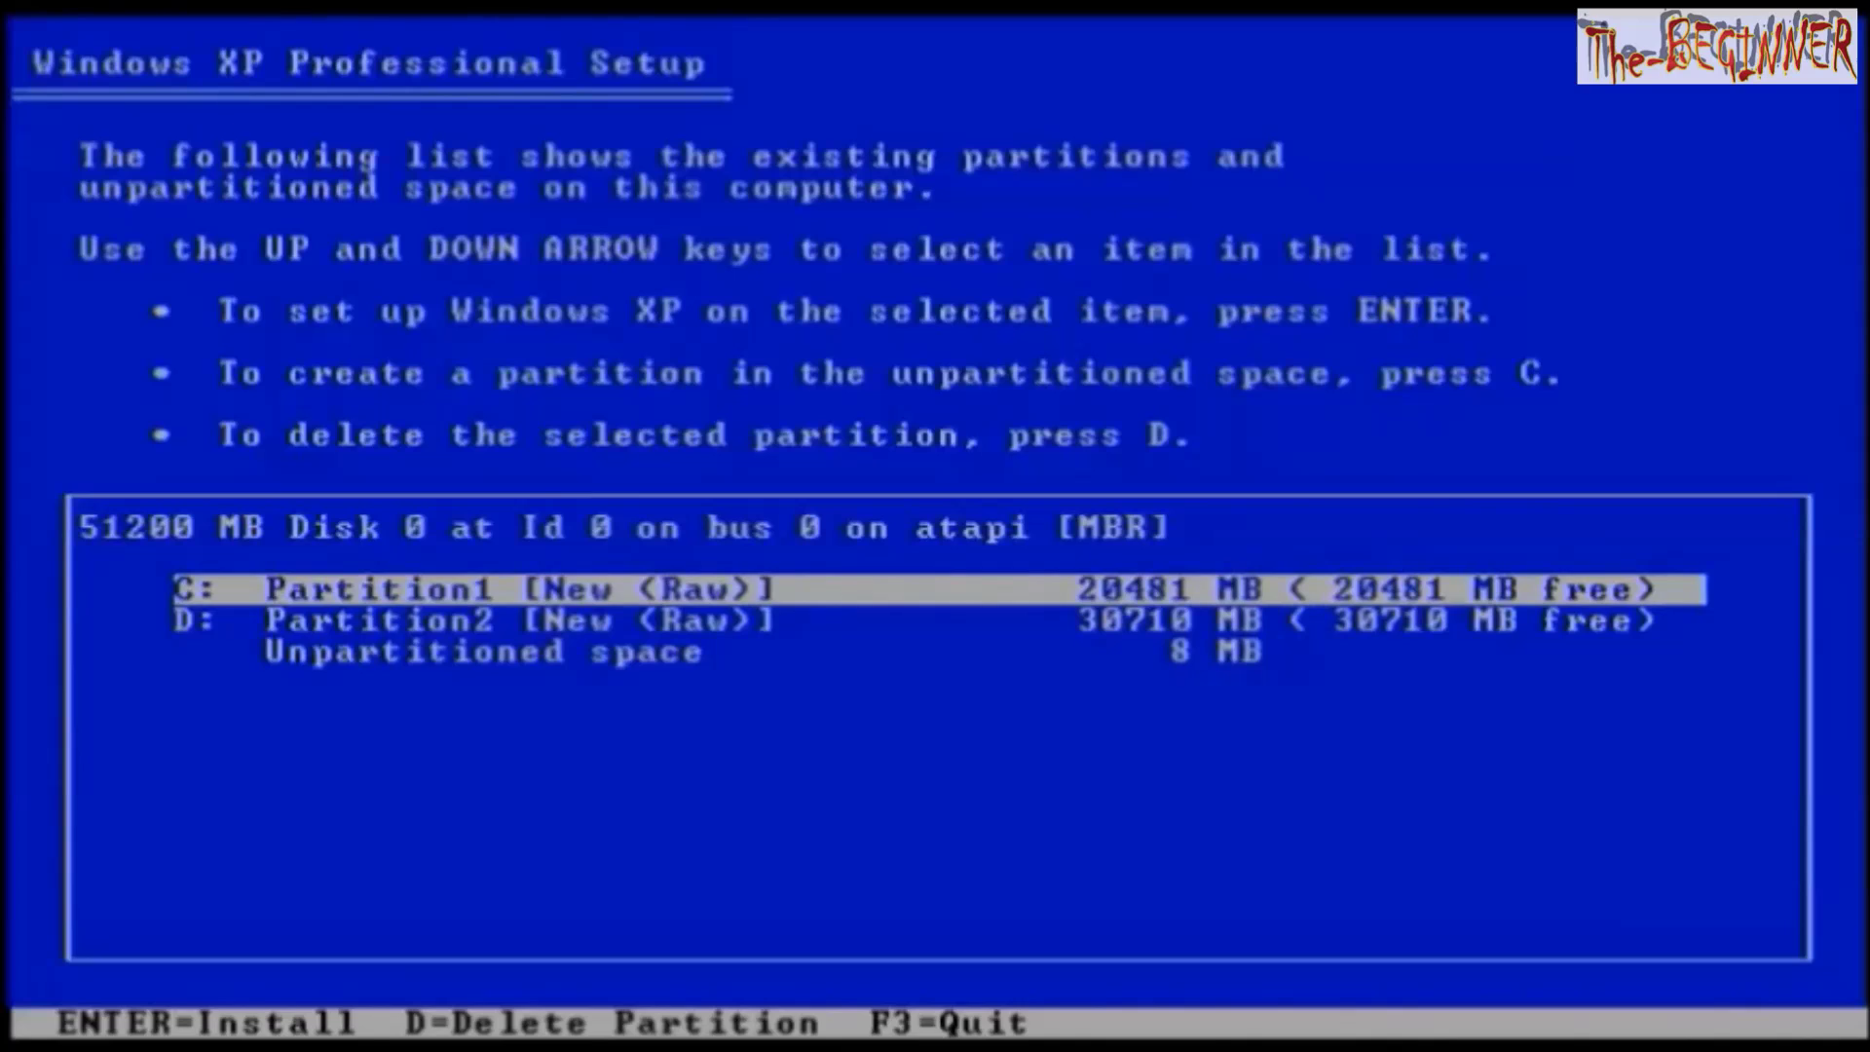
{"action": "key", "text": "Return"}
- Quick-format C: with NTFS and let the Windows XP installation proceed
{"action": "key", "text": "Up"}
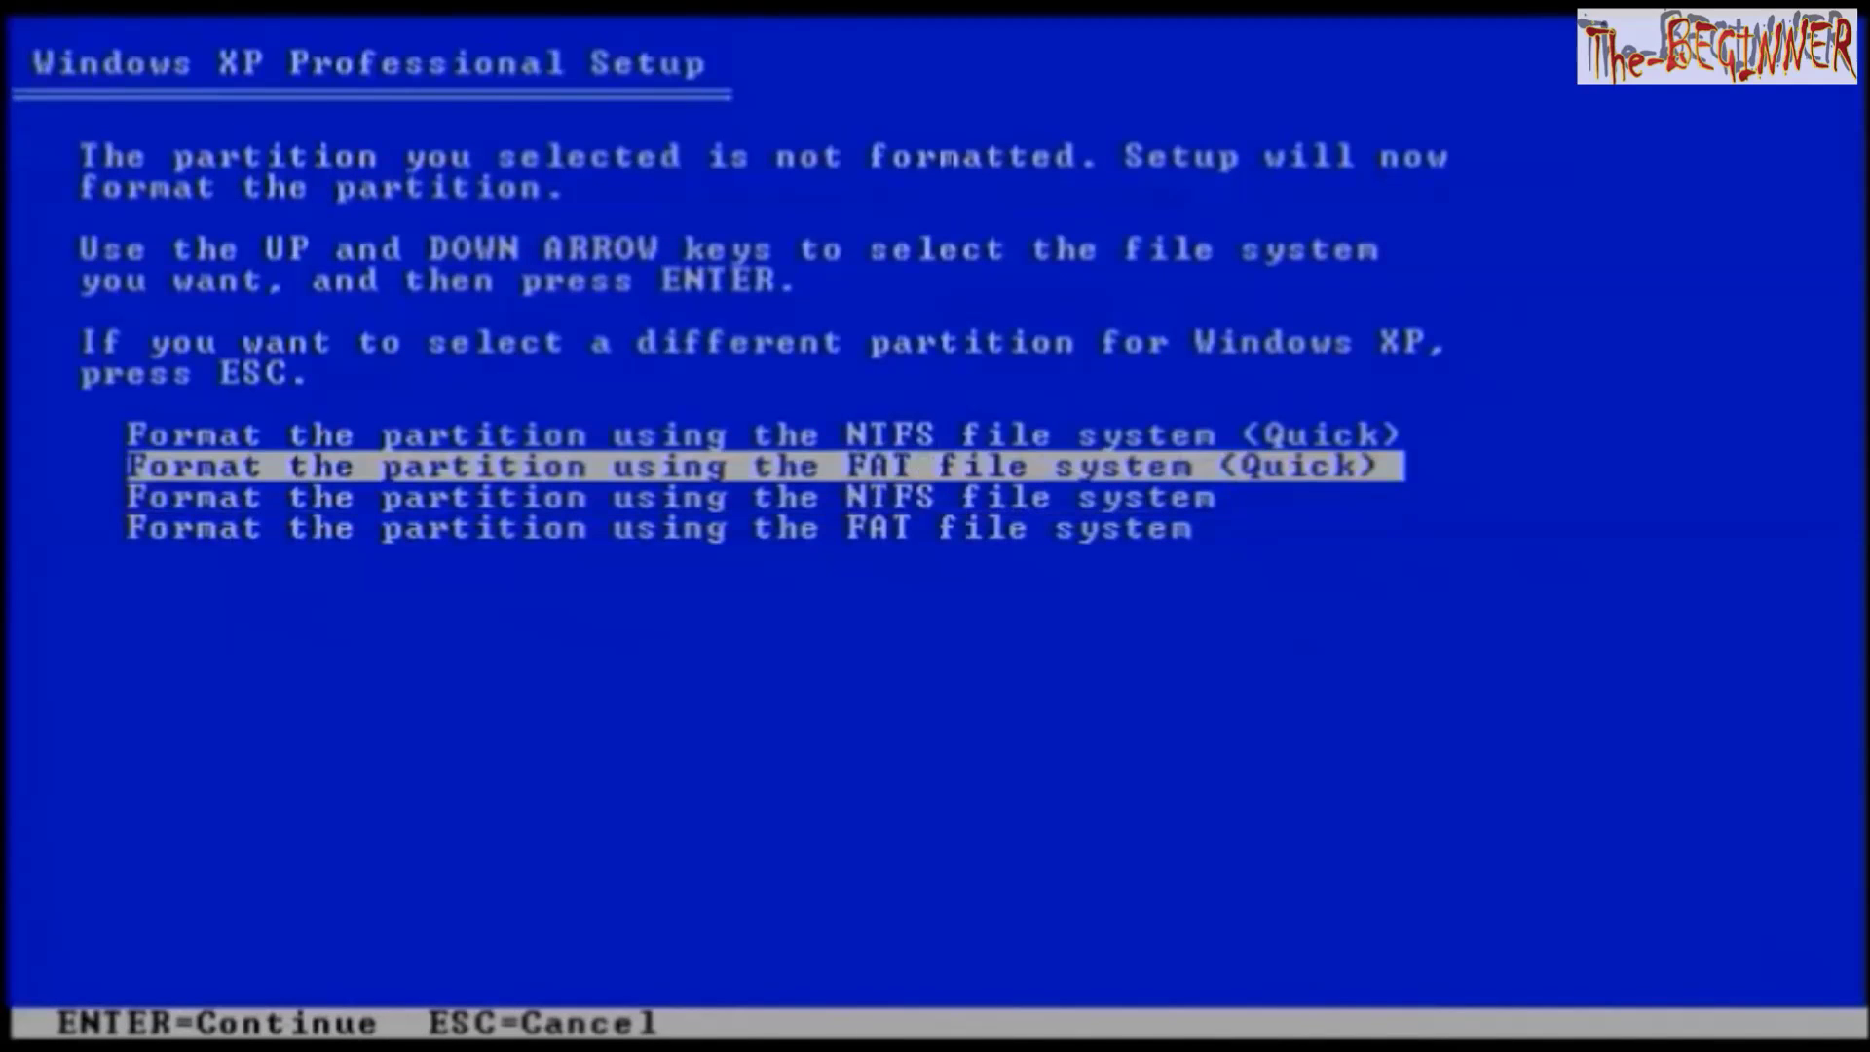
{"action": "key", "text": "Up"}
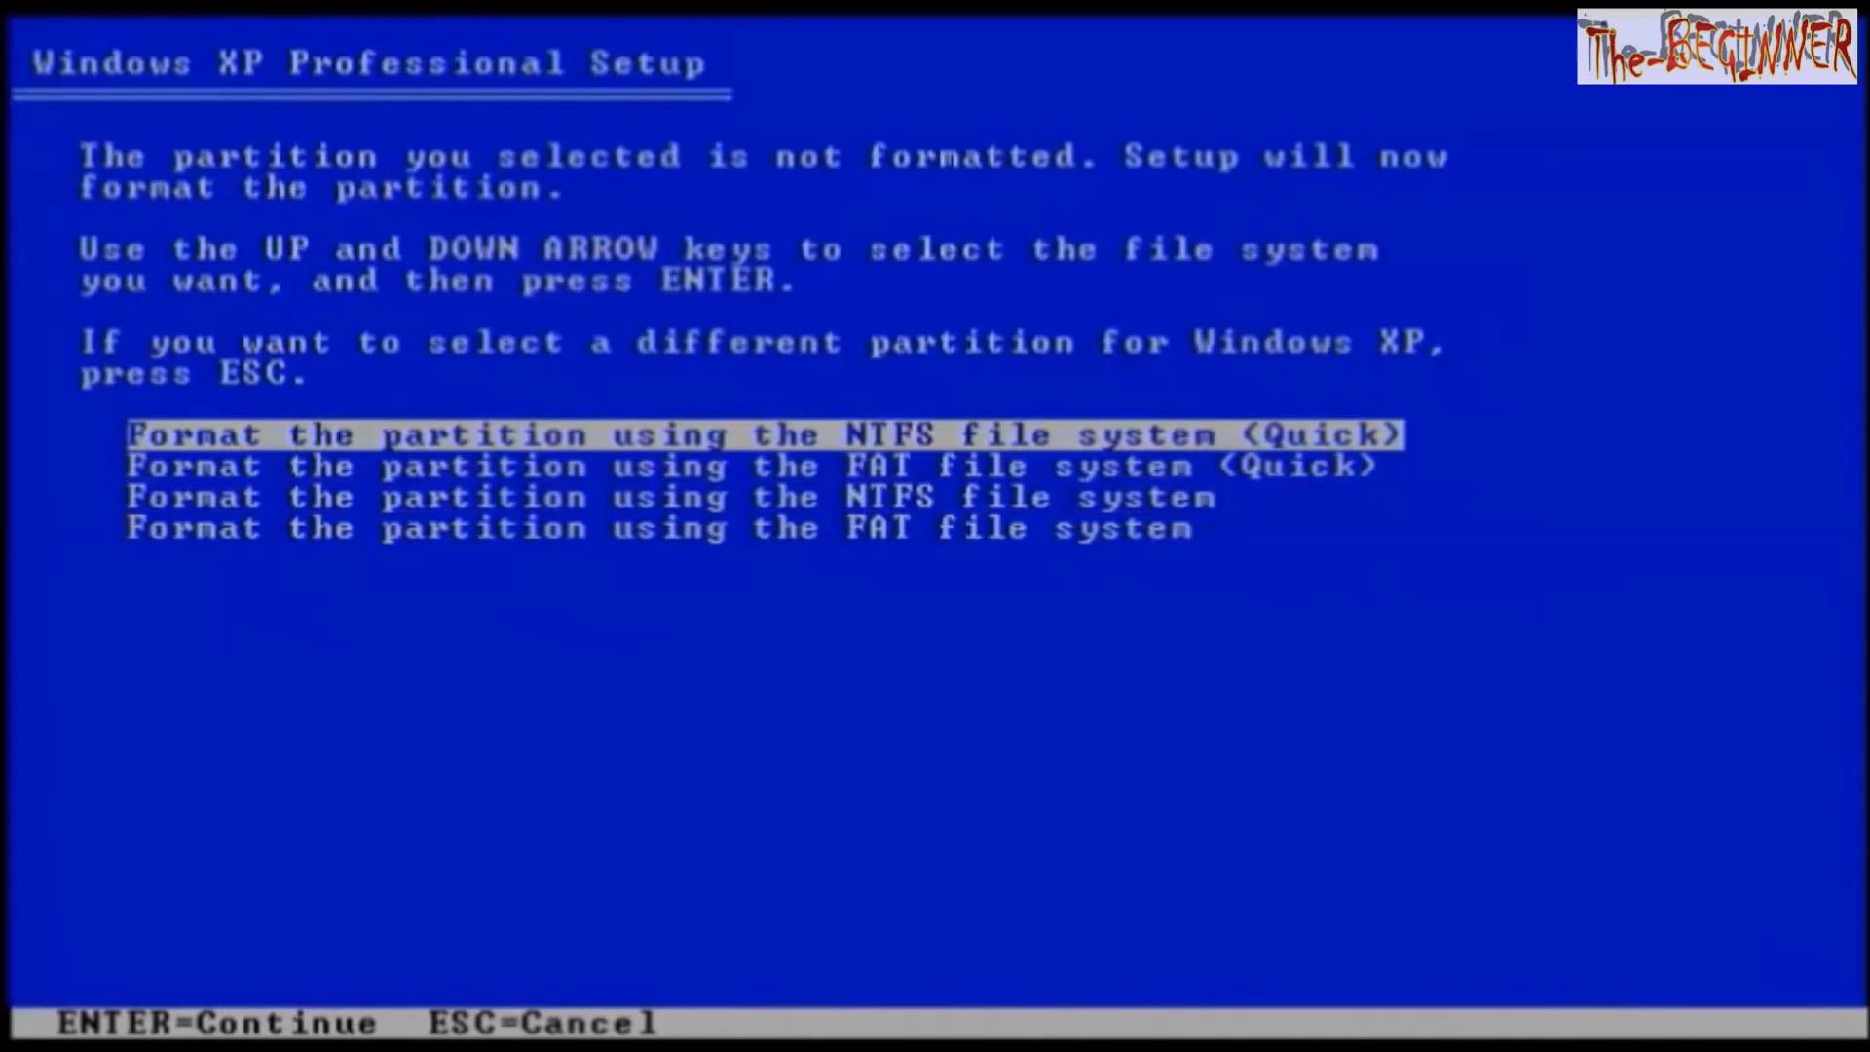
{"action": "key", "text": "Return"}
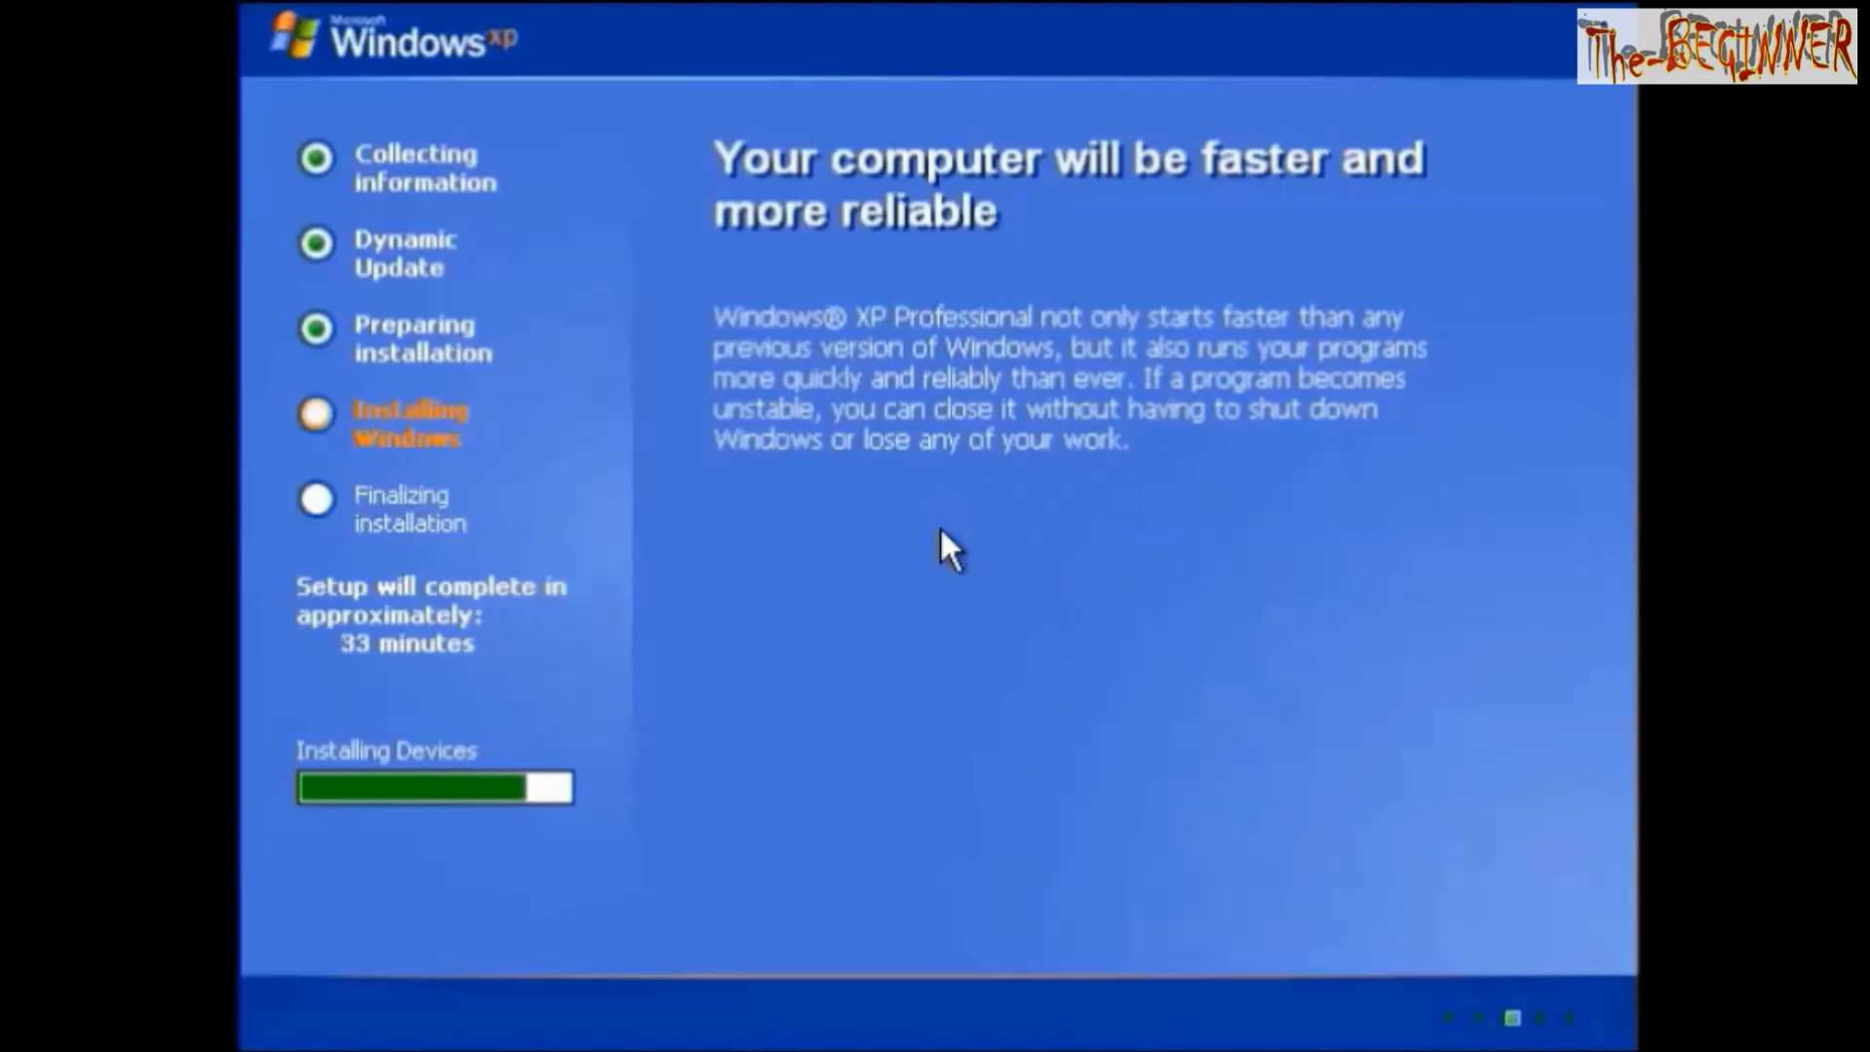
- Enter the owner's full name and organization 'Student' on the personalization page
{"action": "type", "text": "Shivesh Srivastav"}
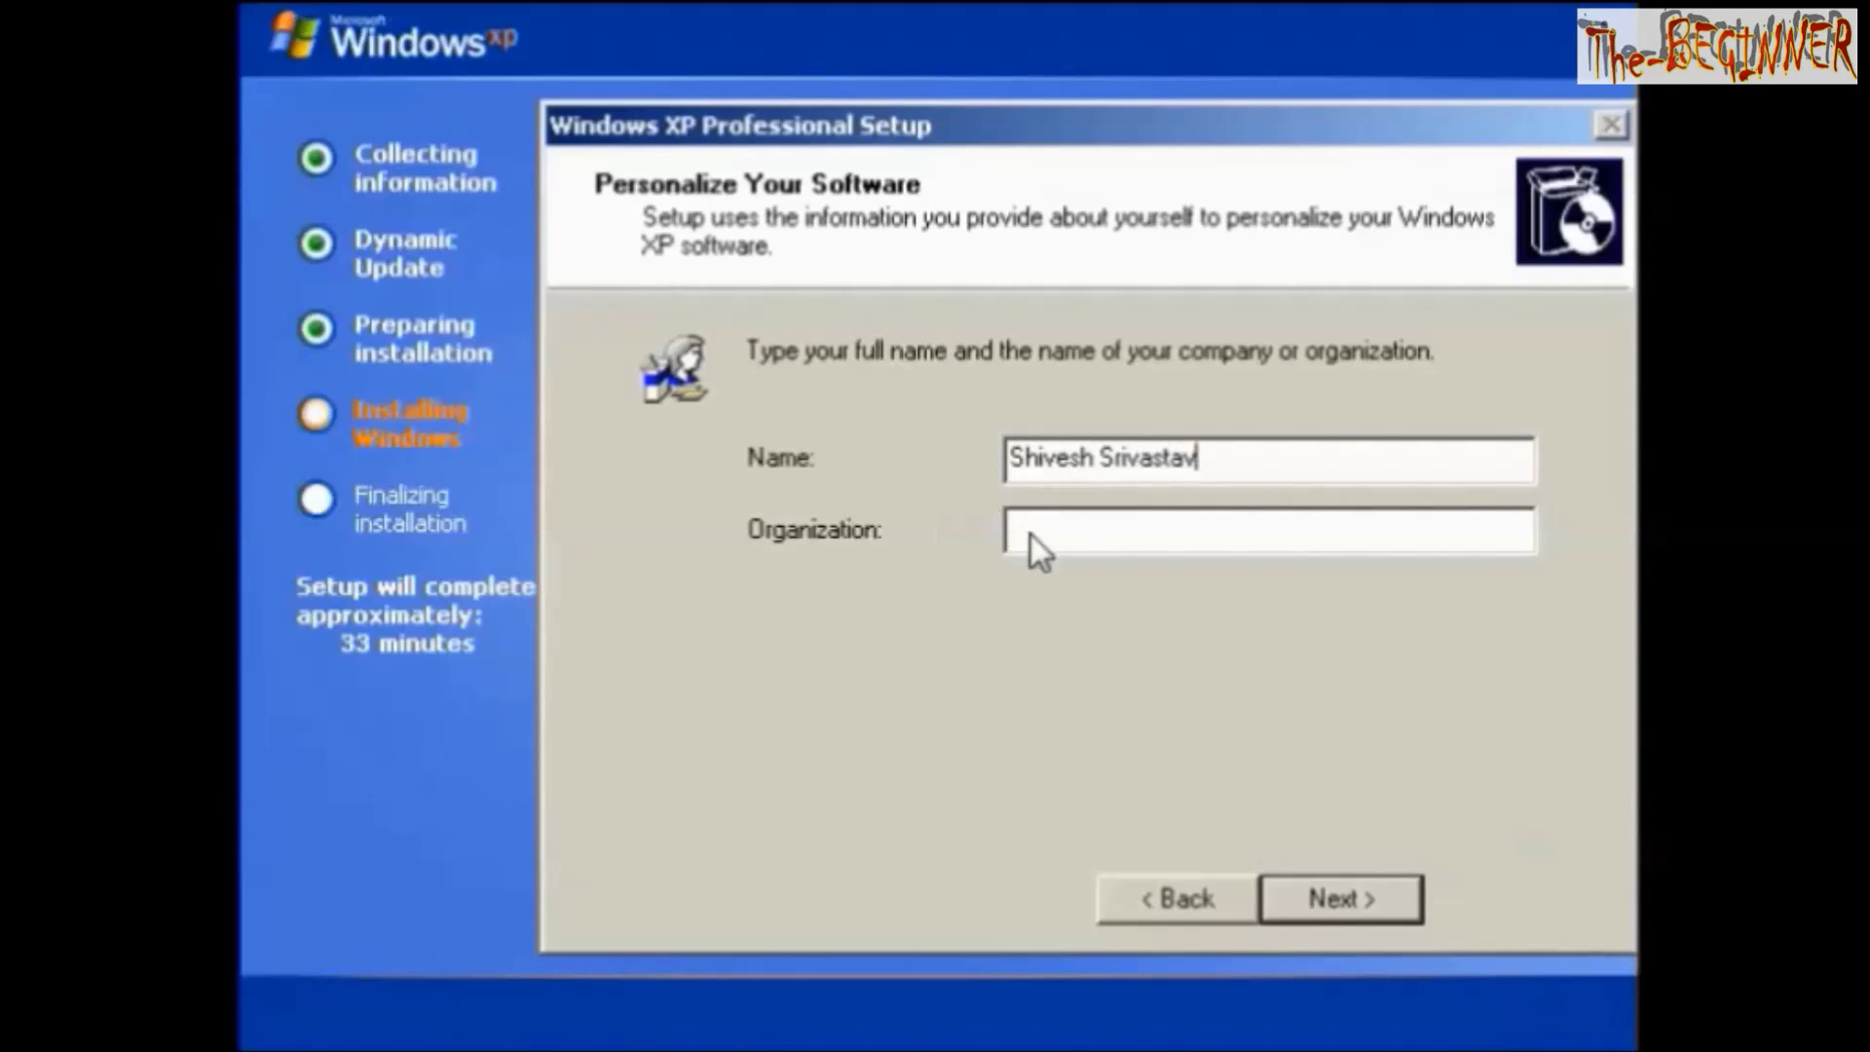
{"action": "left_click", "coordinate": [1020, 531]}
{"action": "type", "text": "Student"}
{"action": "left_click", "coordinate": [1341, 897]}
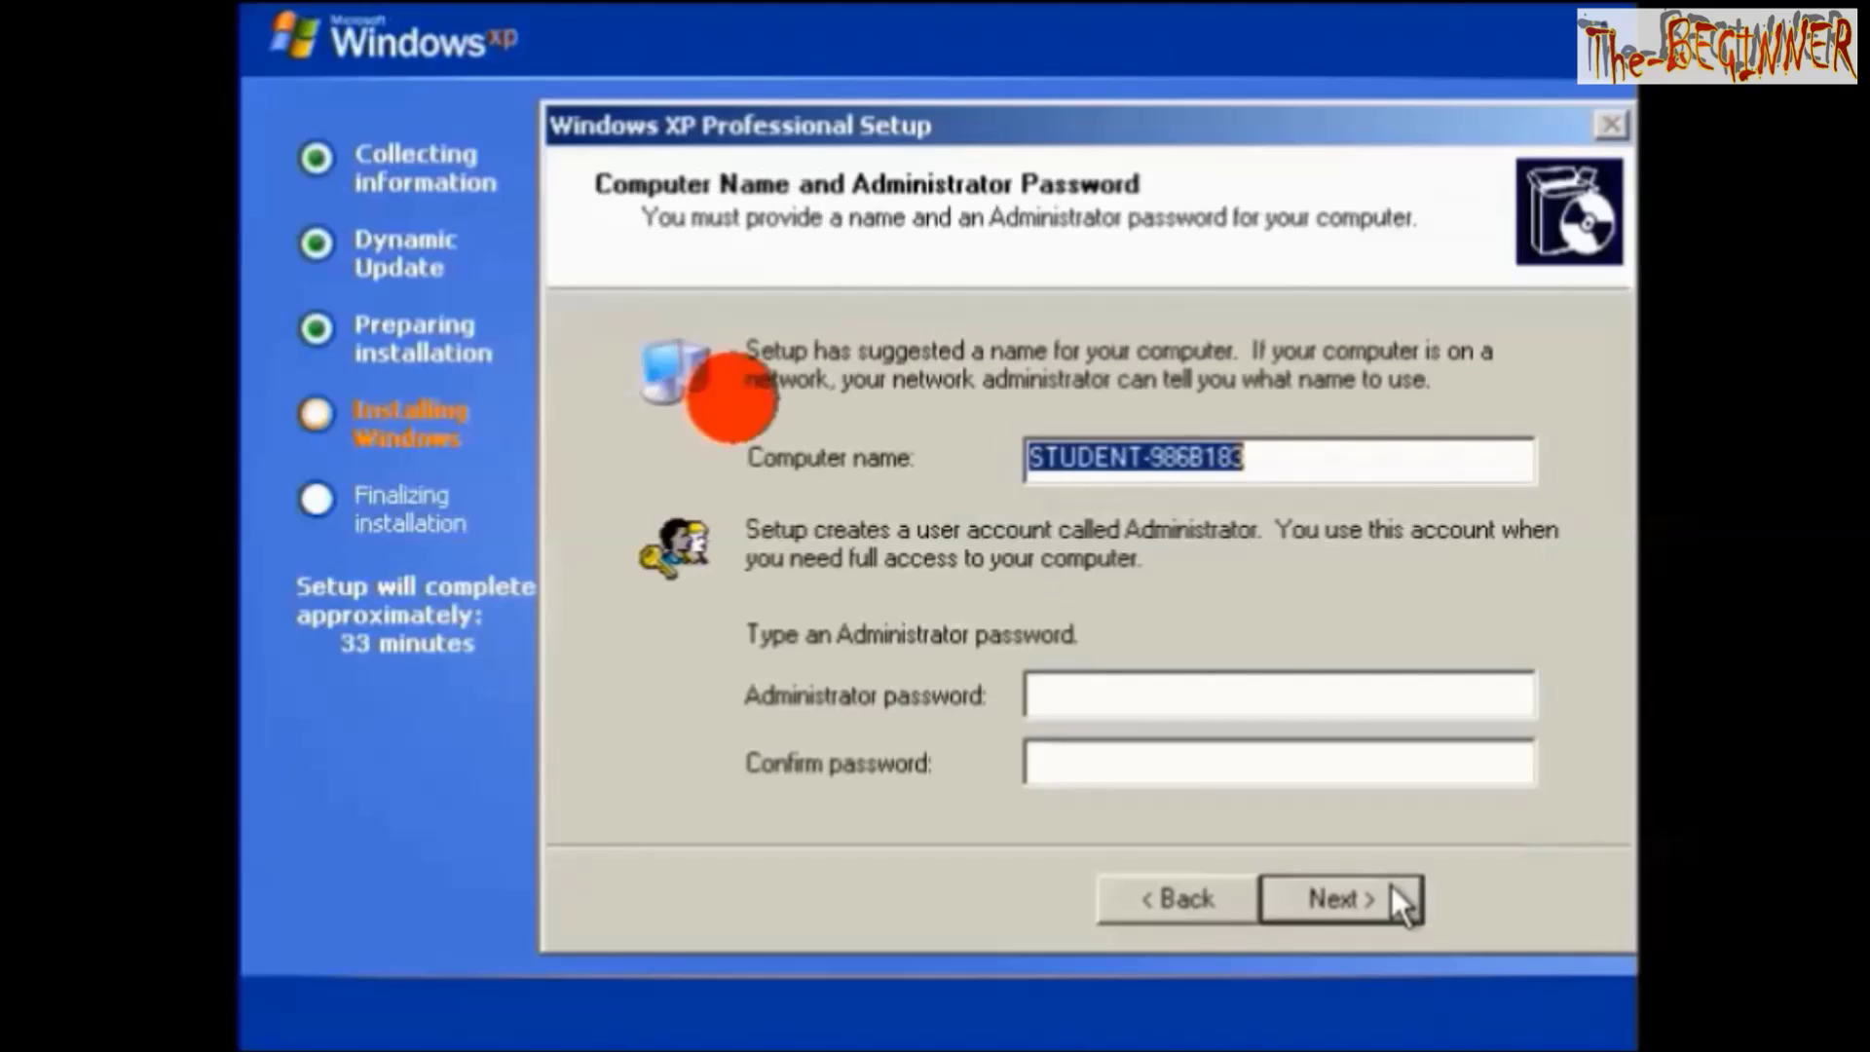
- Set computer name to 'Shiv-PC' and enter and confirm the administrator password
{"action": "key", "text": "BackSpace"}
{"action": "type", "text": "Shiv-PC"}
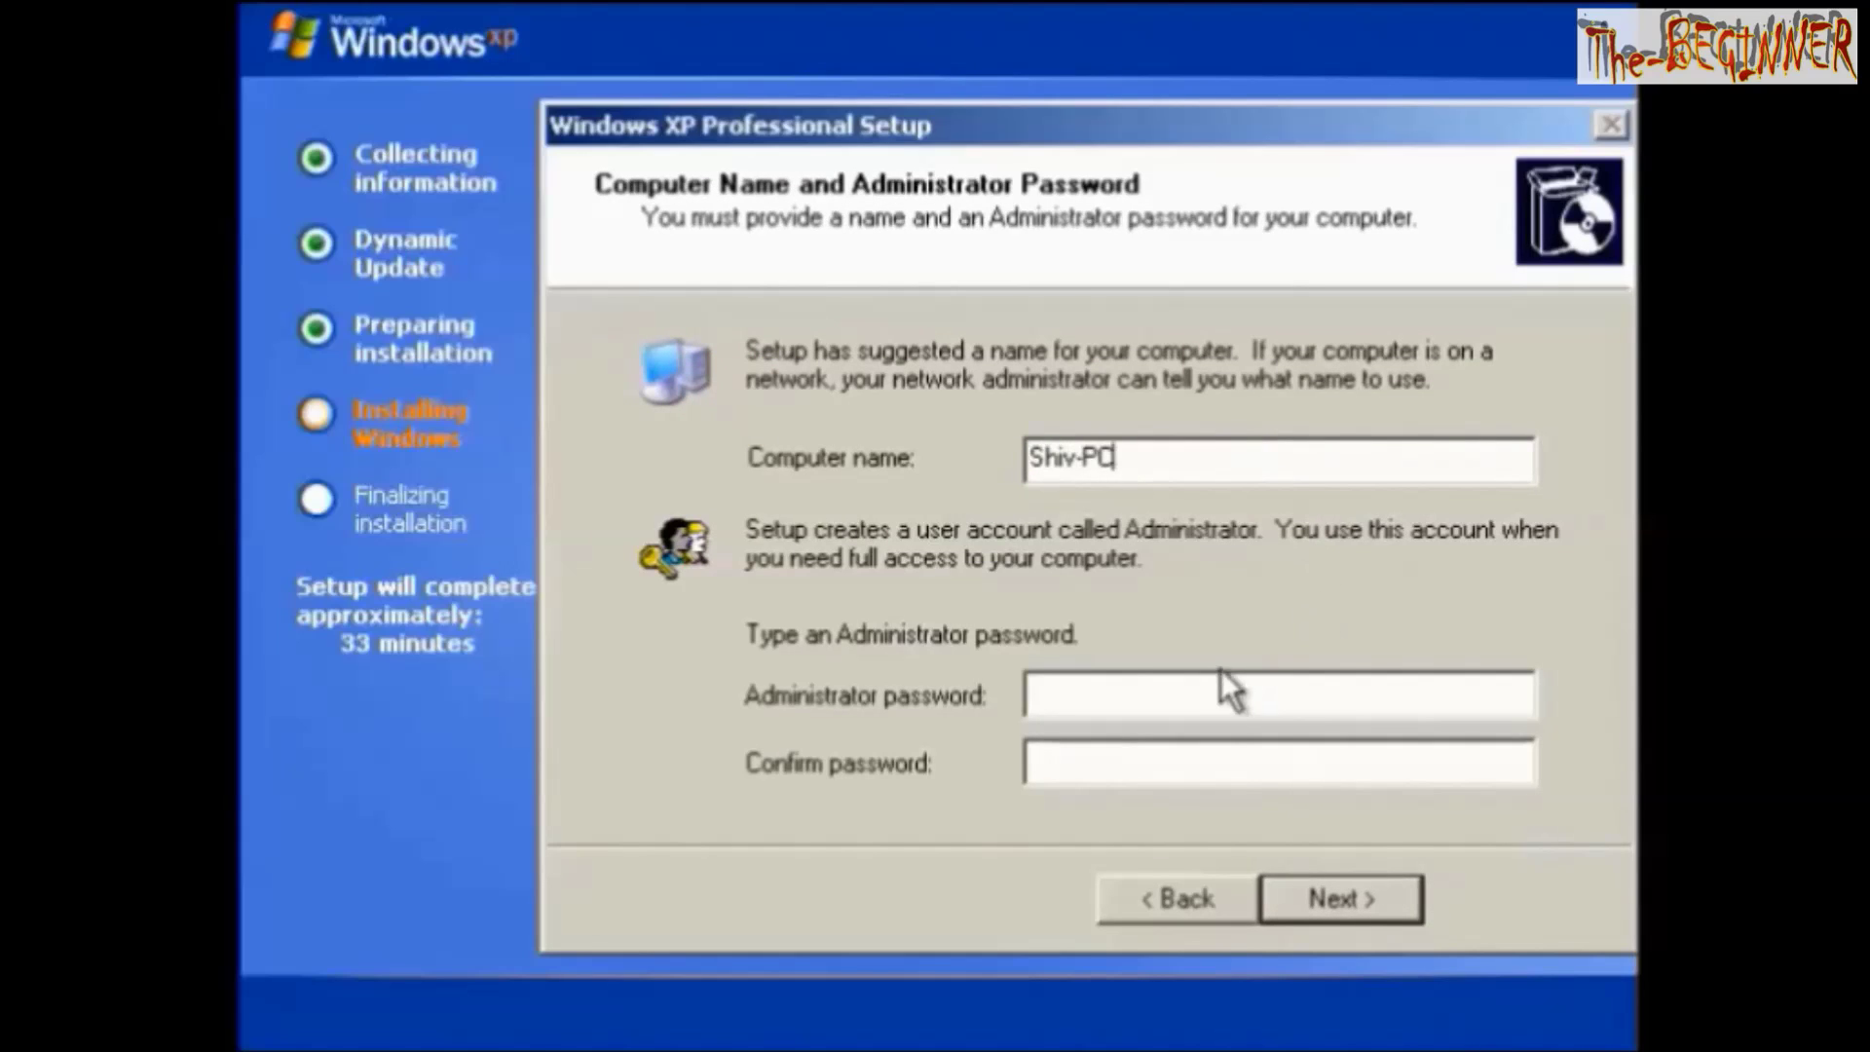
{"action": "left_click", "coordinate": [1197, 692]}
{"action": "type", "text": "***********"}
{"action": "left_click", "coordinate": [1194, 742]}
{"action": "type", "text": "***********"}
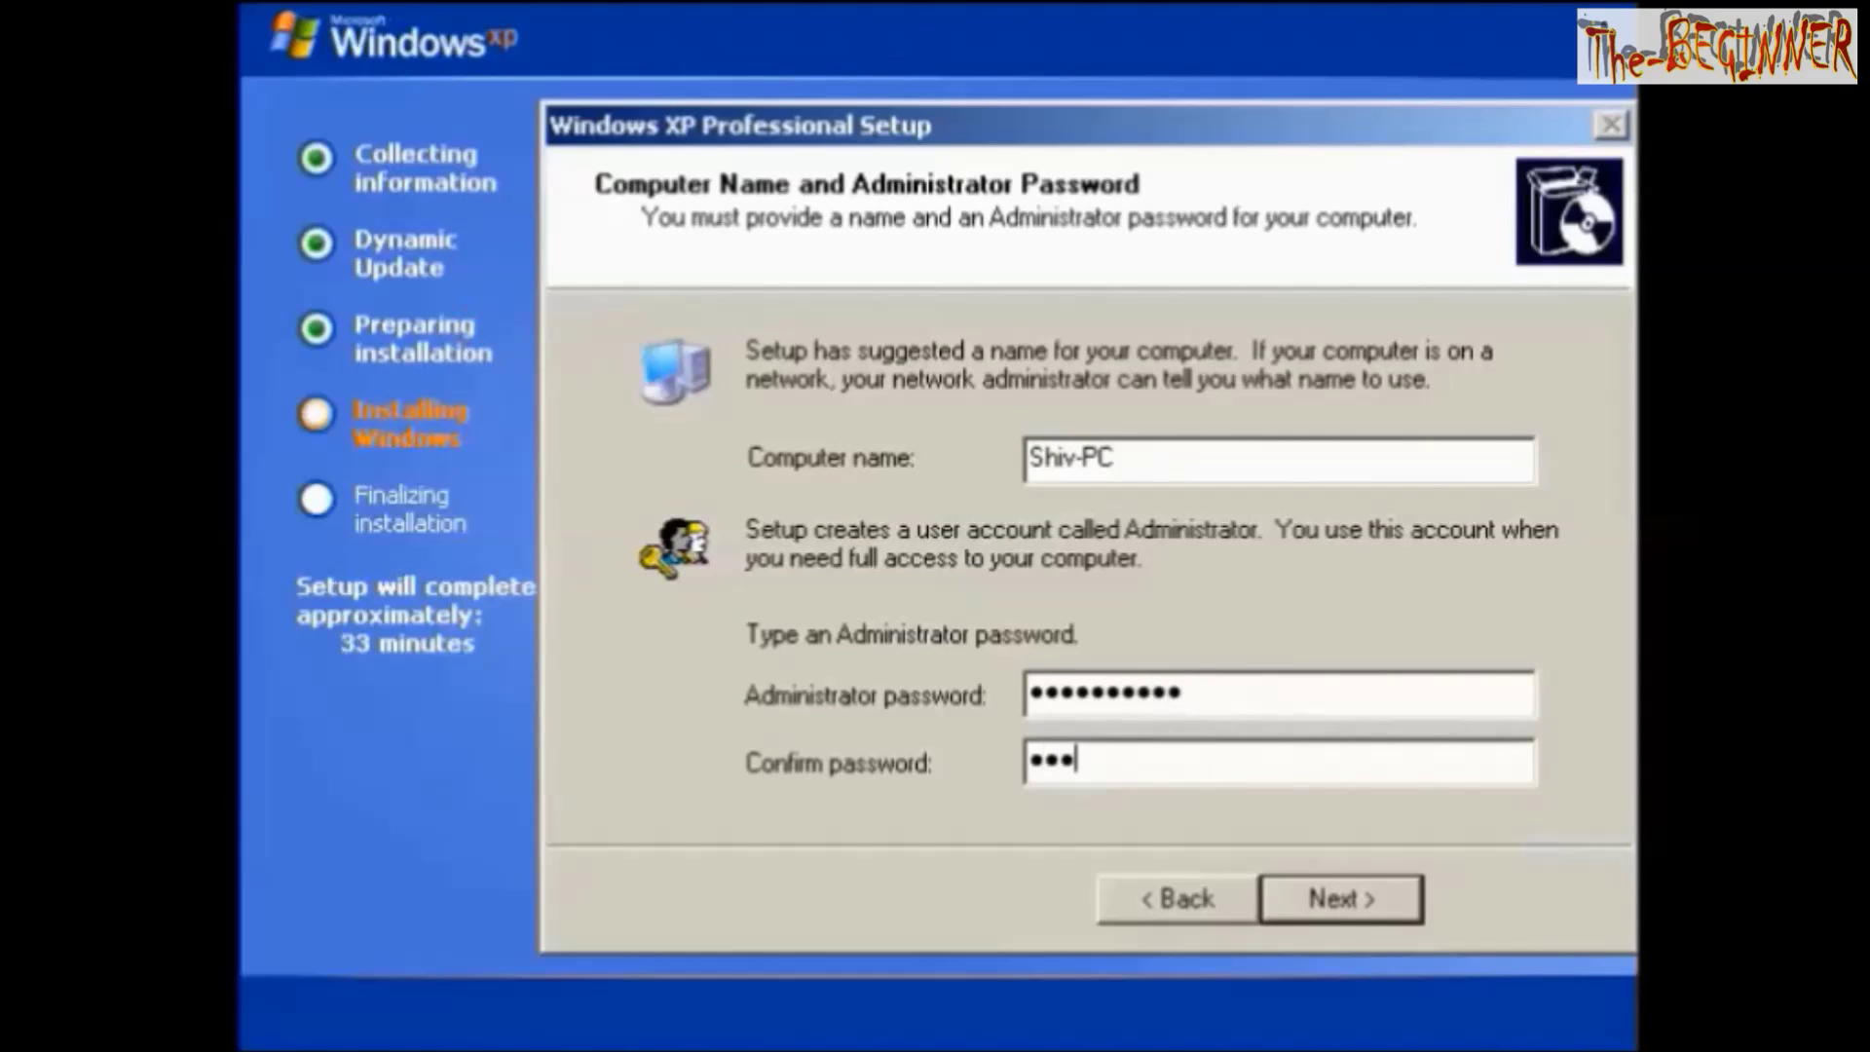
{"action": "left_click", "coordinate": [1299, 903]}
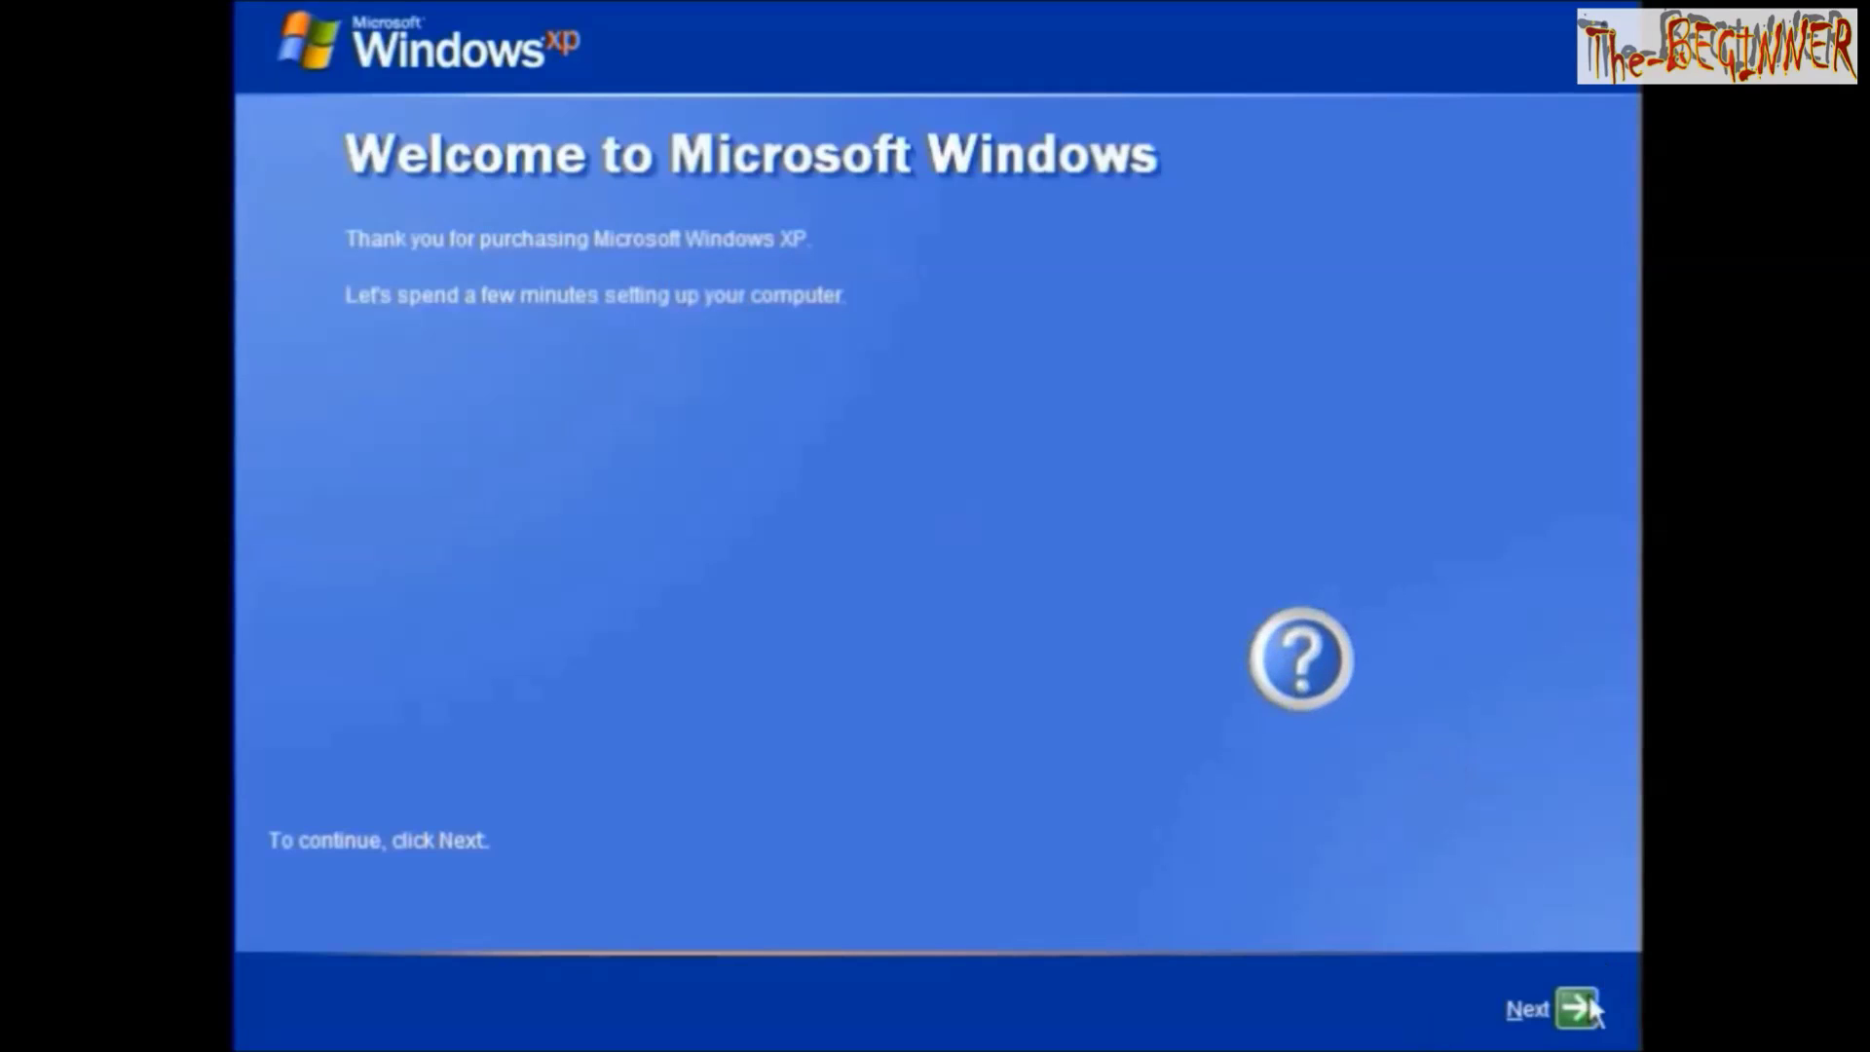
- Decline Automatic Updates with 'Not right now'
{"action": "left_click", "coordinate": [1585, 1003]}
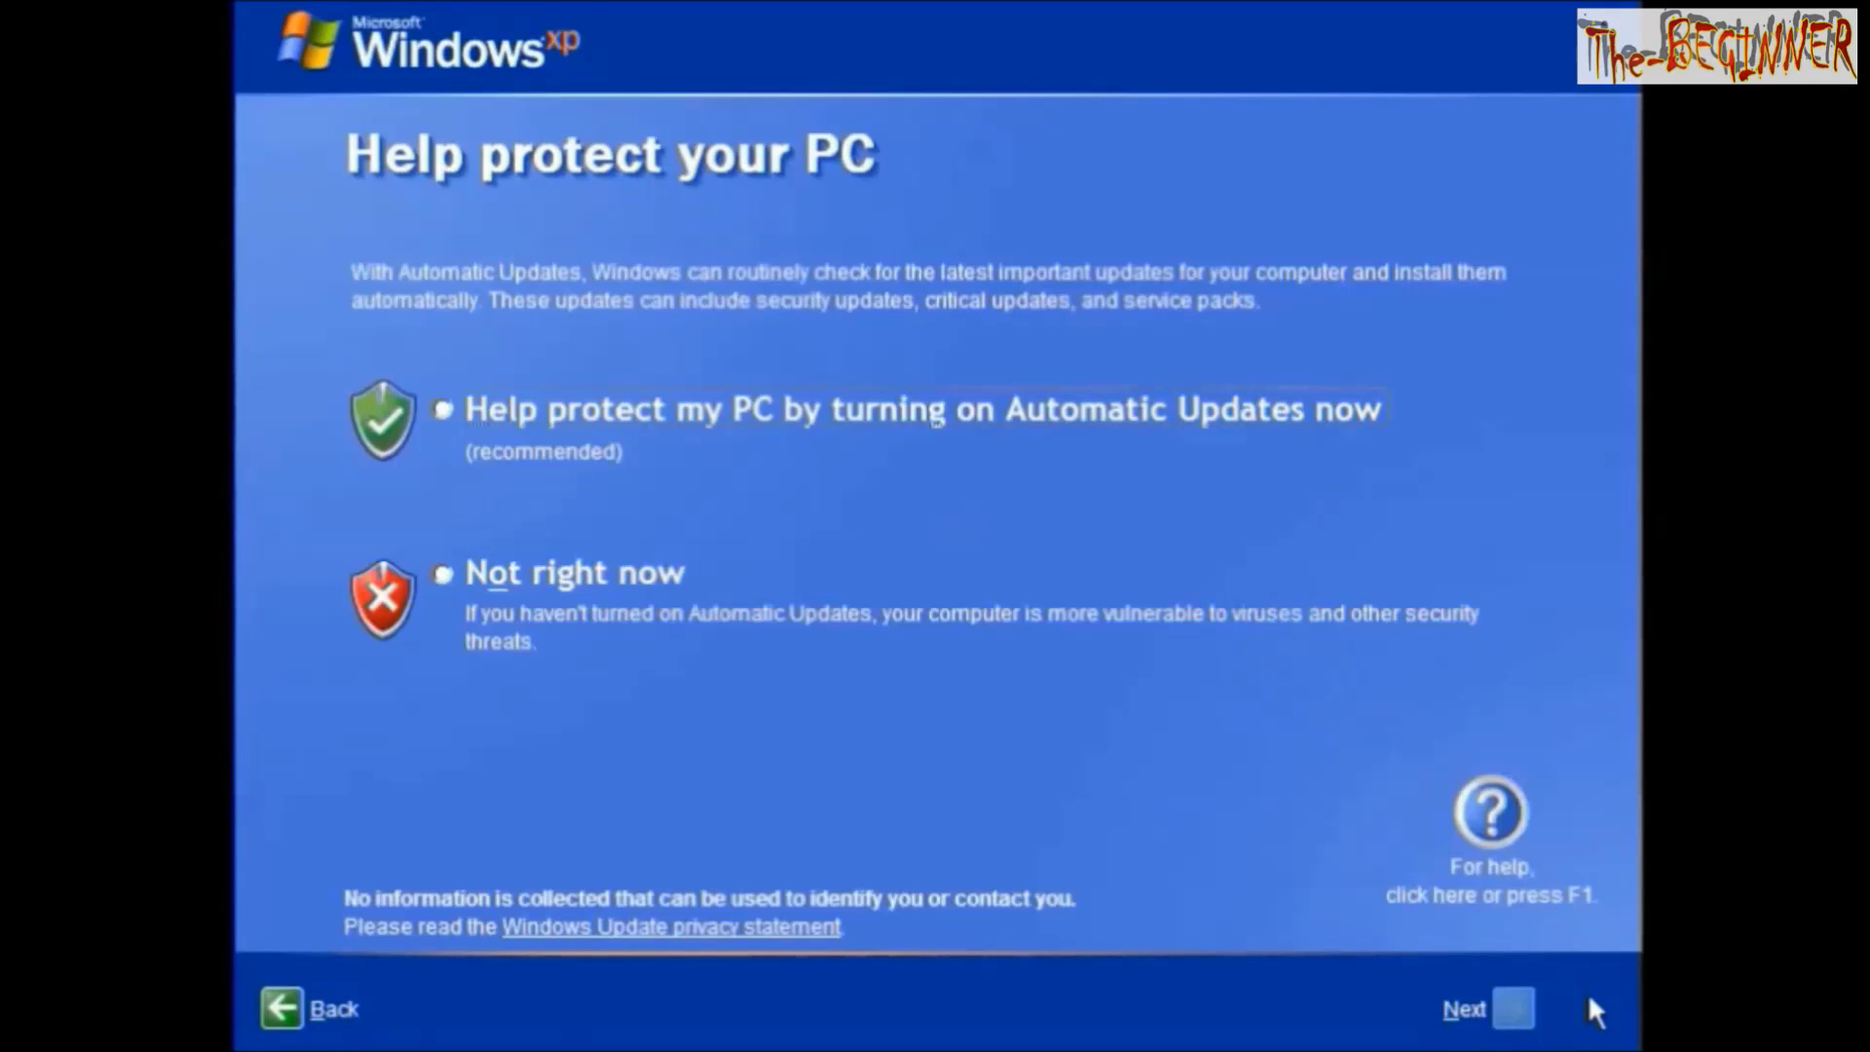
{"action": "left_click", "coordinate": [438, 450]}
{"action": "left_click", "coordinate": [450, 572]}
{"action": "left_click", "coordinate": [1460, 1001]}
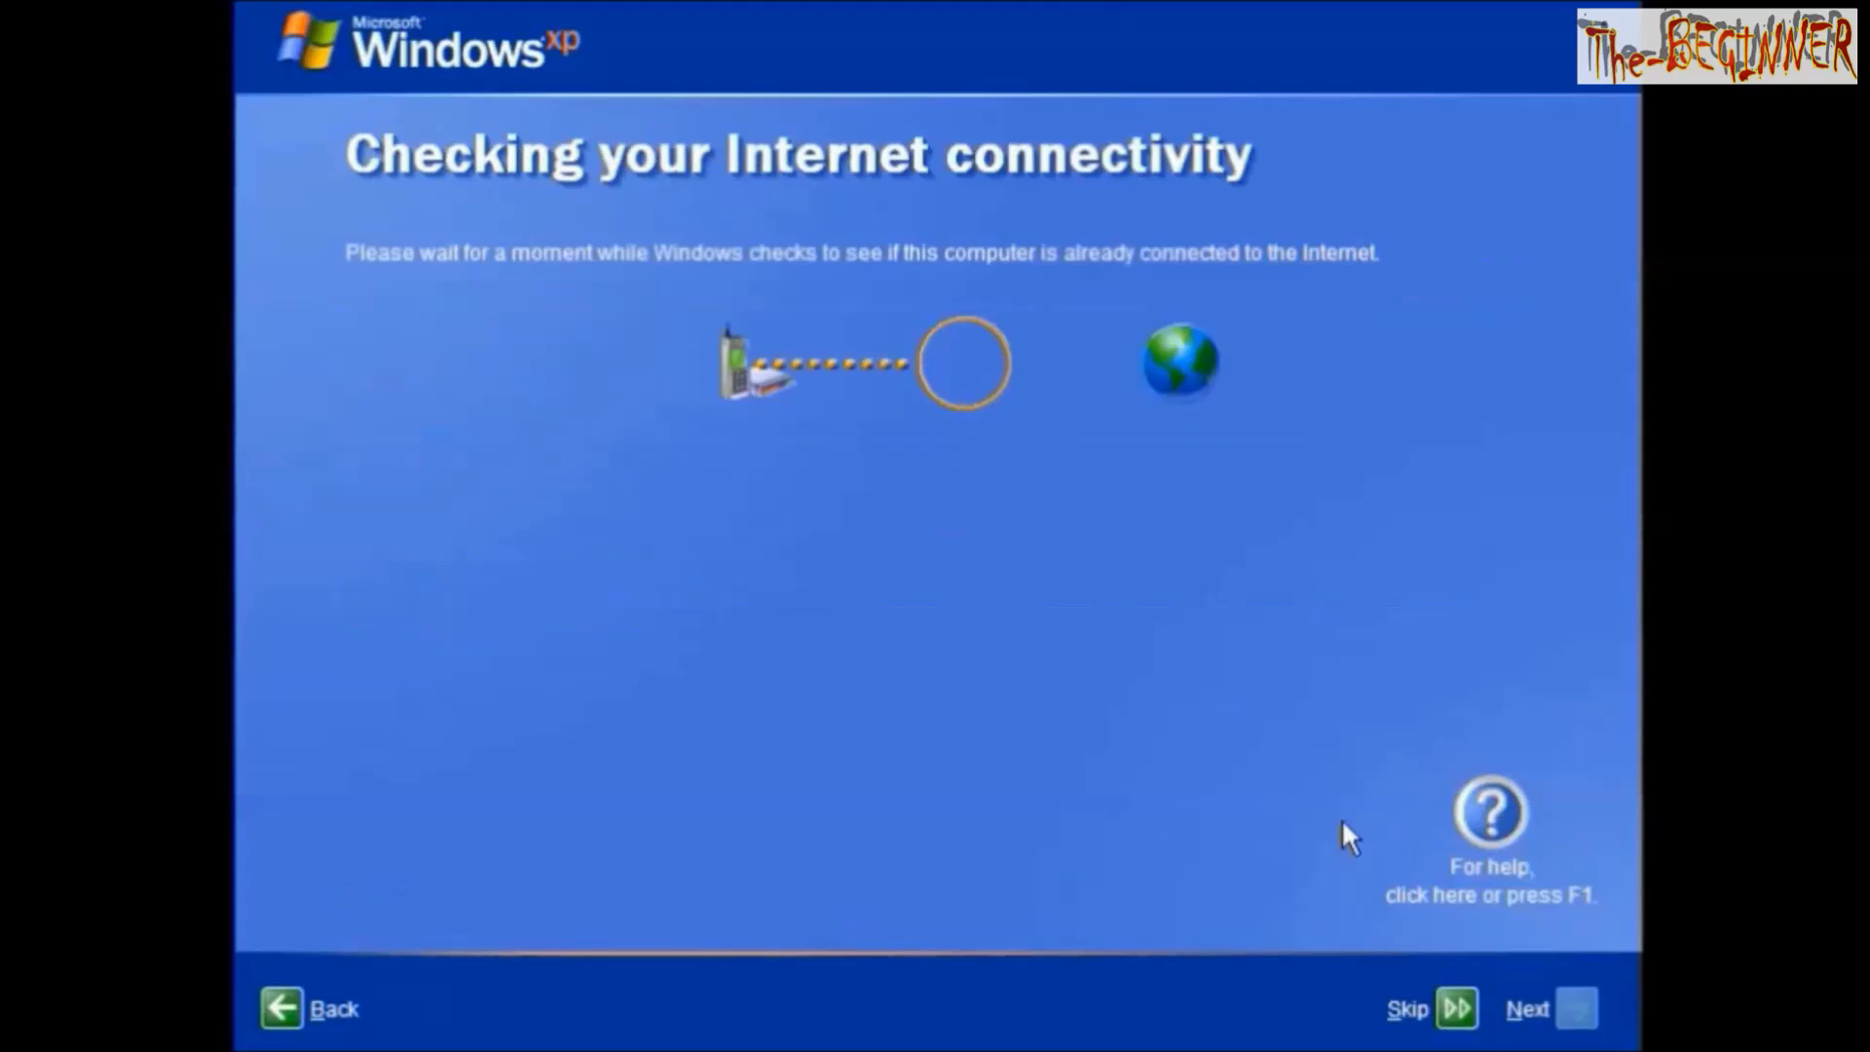
- Skip Microsoft registration, add a user account with the user's name, and finish setup
{"action": "left_click", "coordinate": [565, 399]}
{"action": "key", "text": "Return"}
{"action": "type", "text": "Shivesh"}
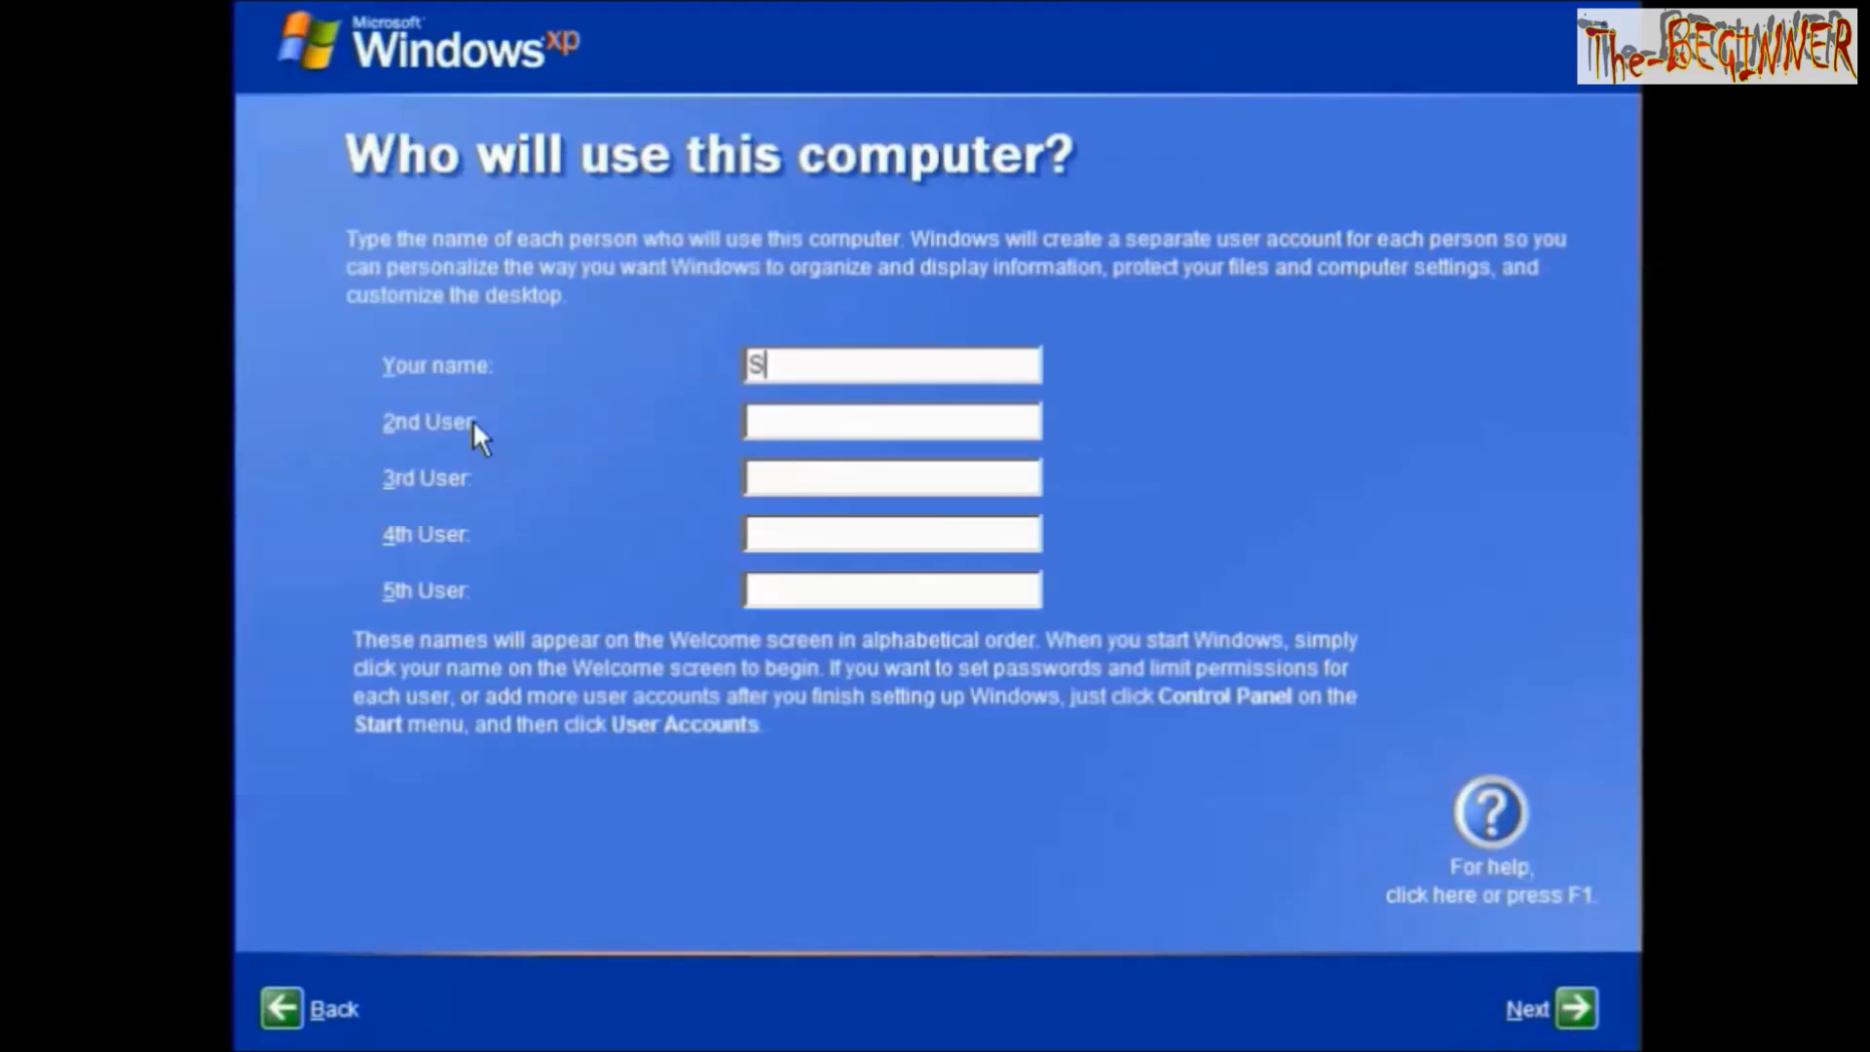
{"action": "left_click", "coordinate": [1555, 1006]}
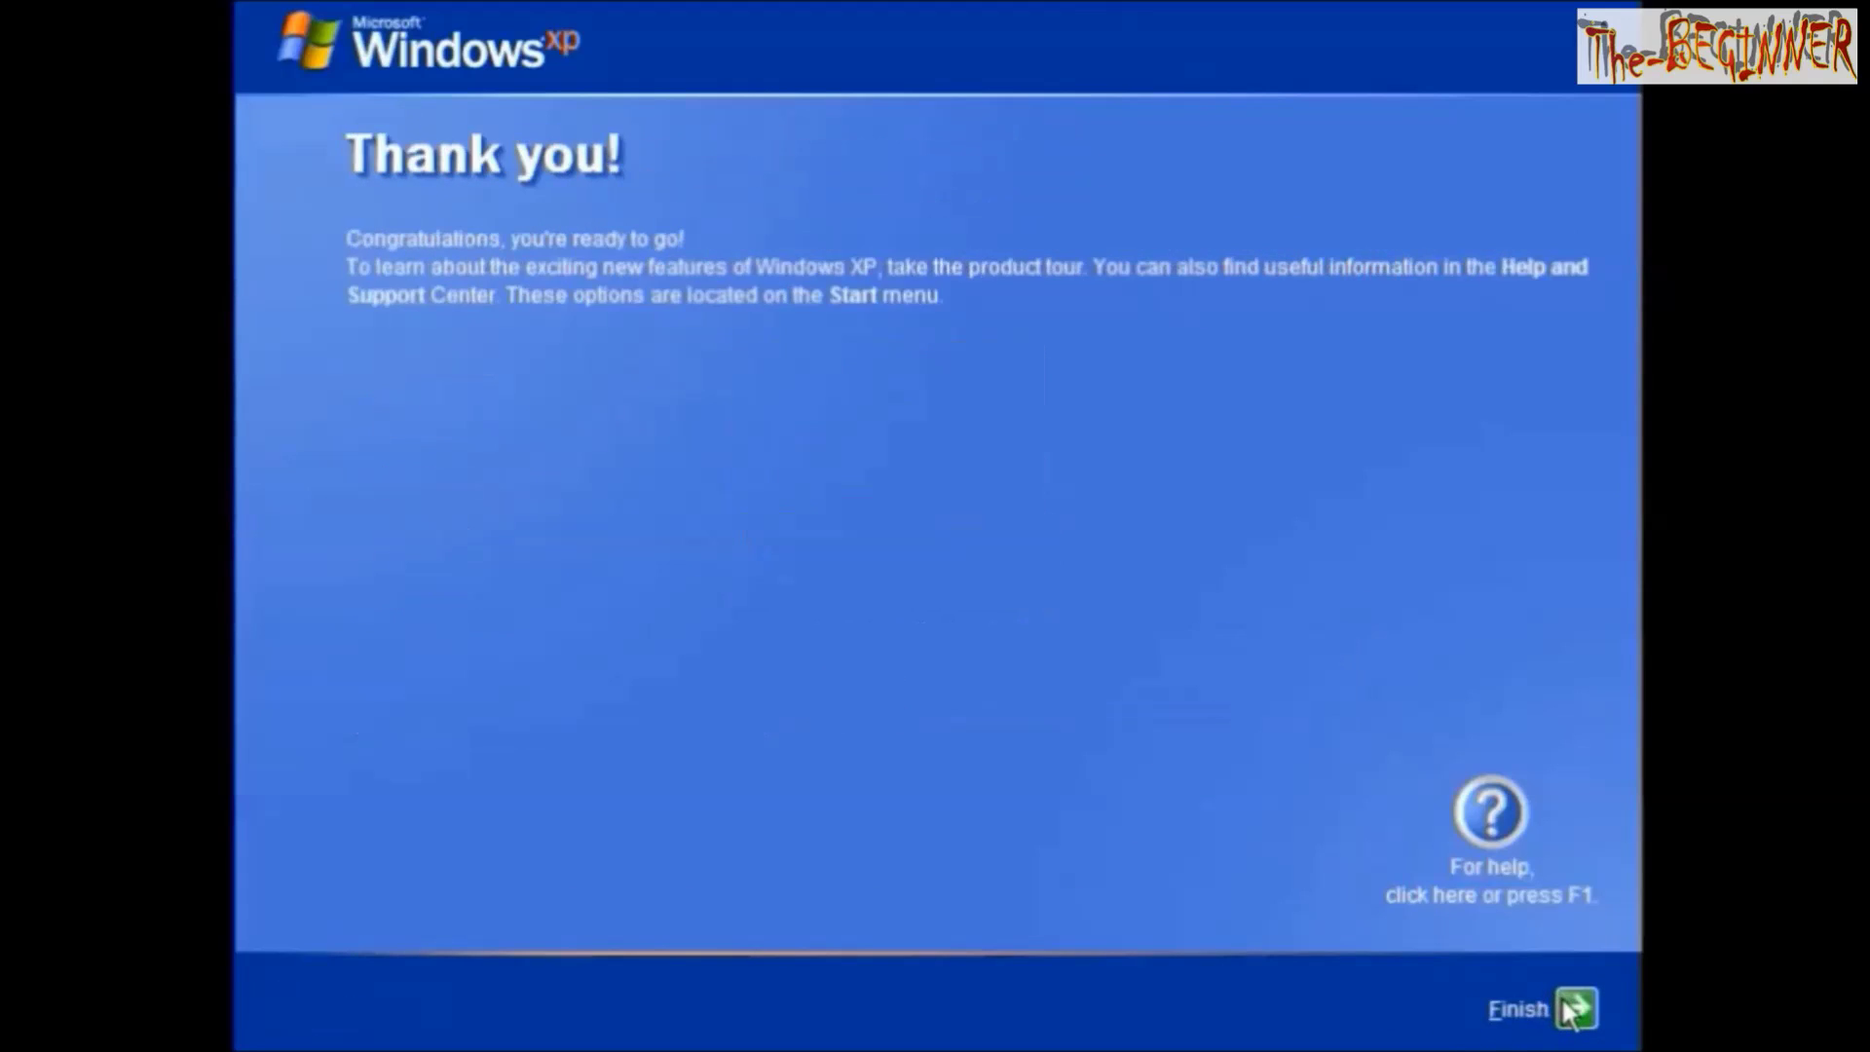
{"action": "left_click", "coordinate": [1563, 1003]}
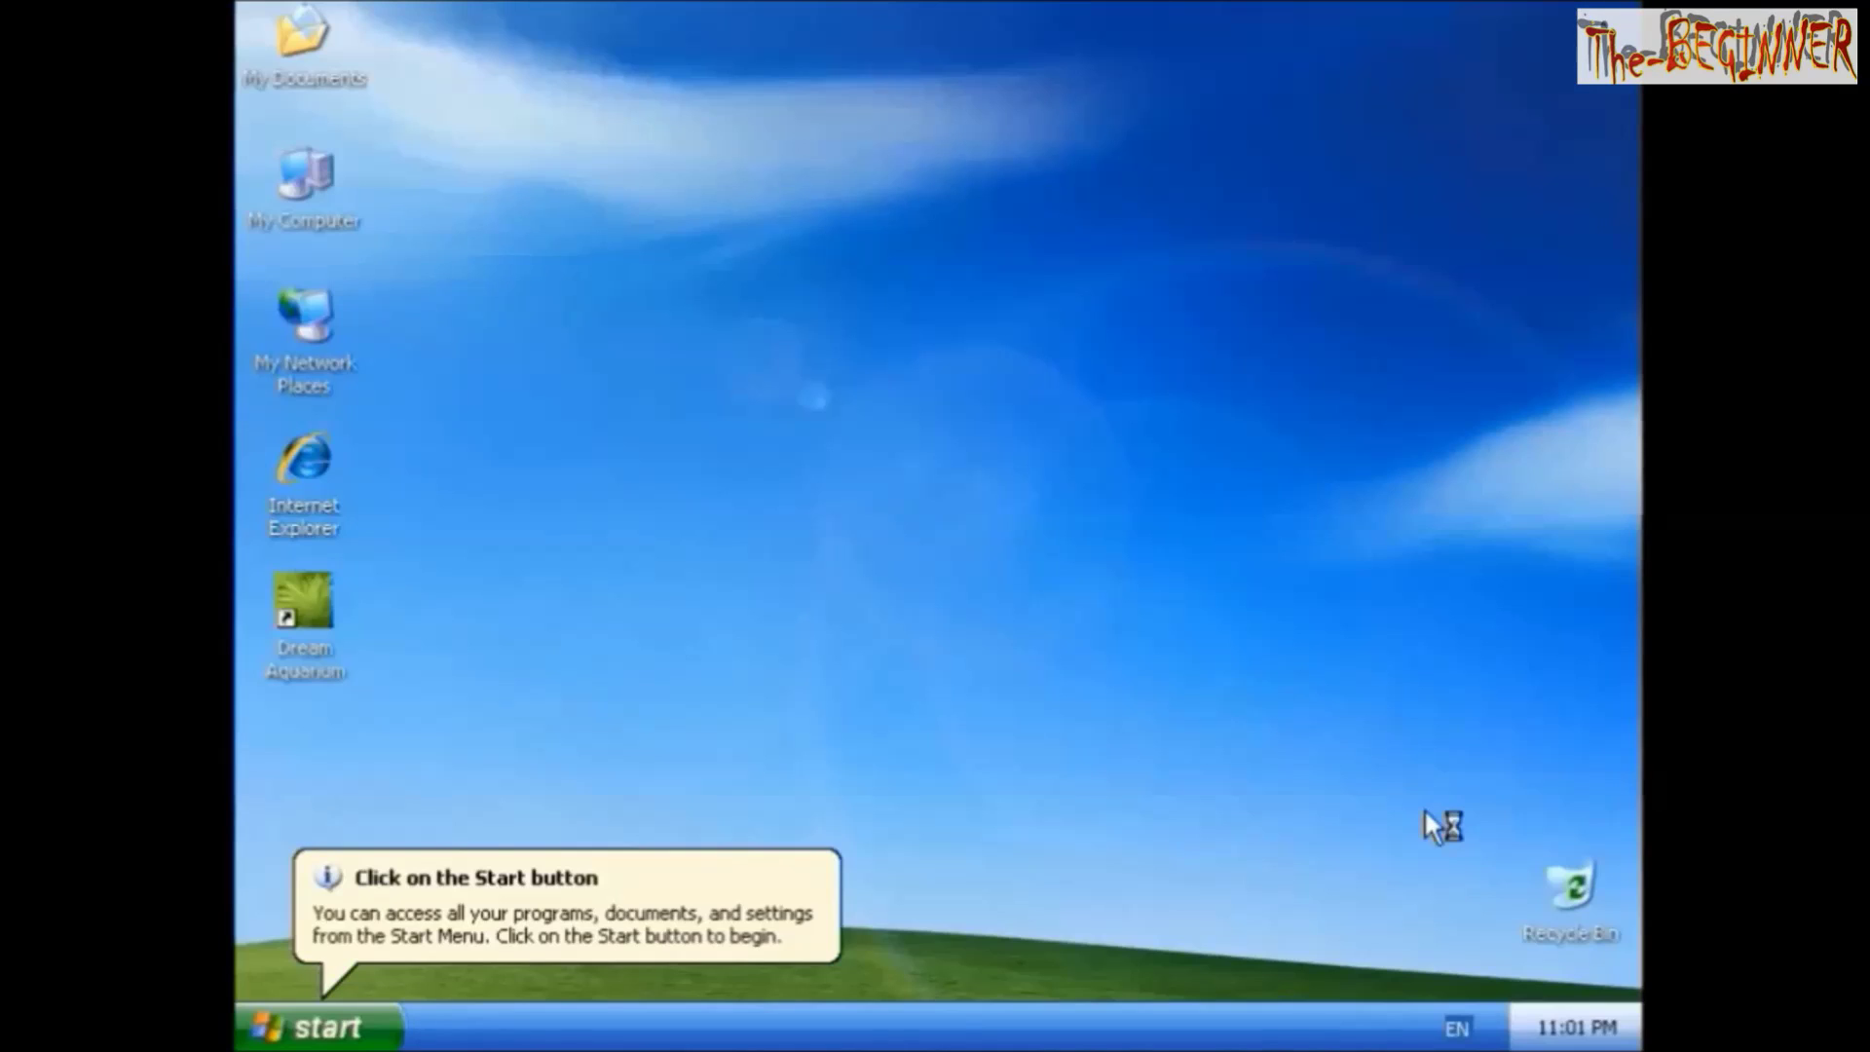
- Refresh the desktop from its context menu
{"action": "right_click", "coordinate": [874, 445]}
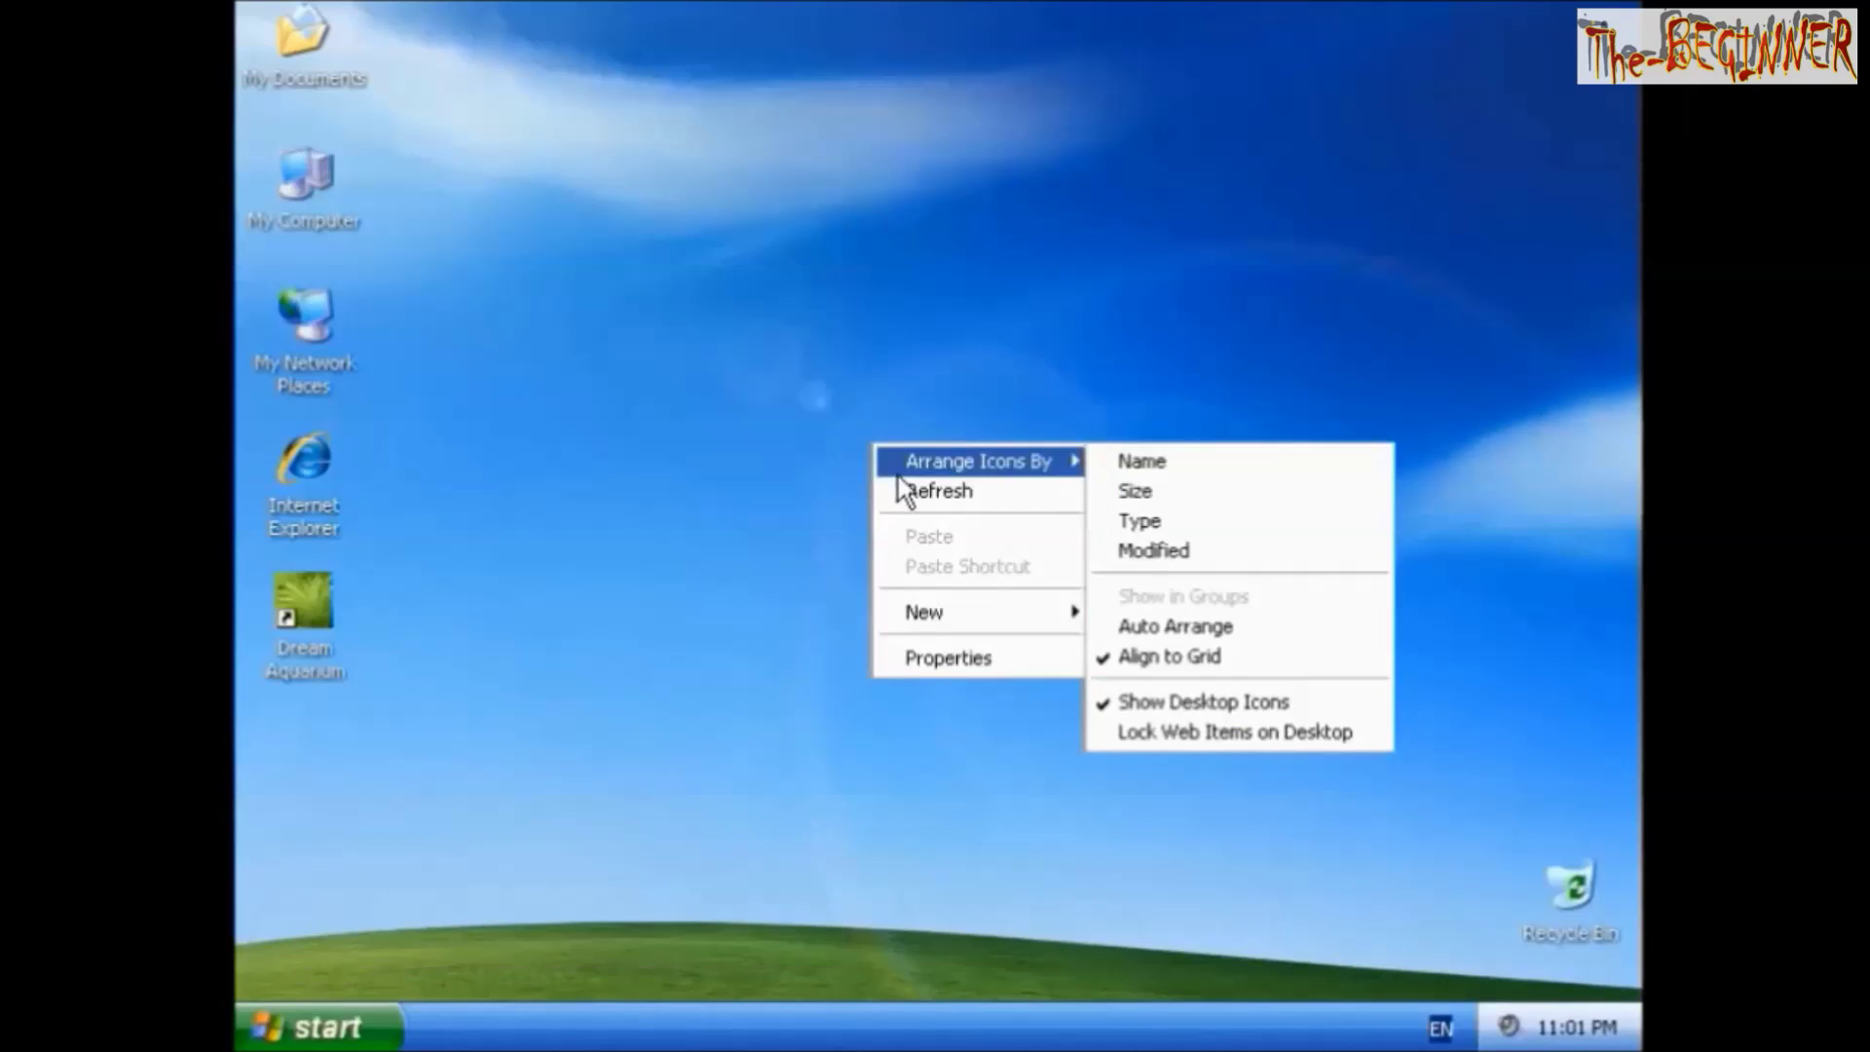
{"action": "right_click", "coordinate": [910, 492]}
{"action": "left_click", "coordinate": [964, 553]}
- Quick-format the D: drive as NTFS, confirm it's empty, then open C: to view the Windows folders
{"action": "double_click", "coordinate": [326, 206]}
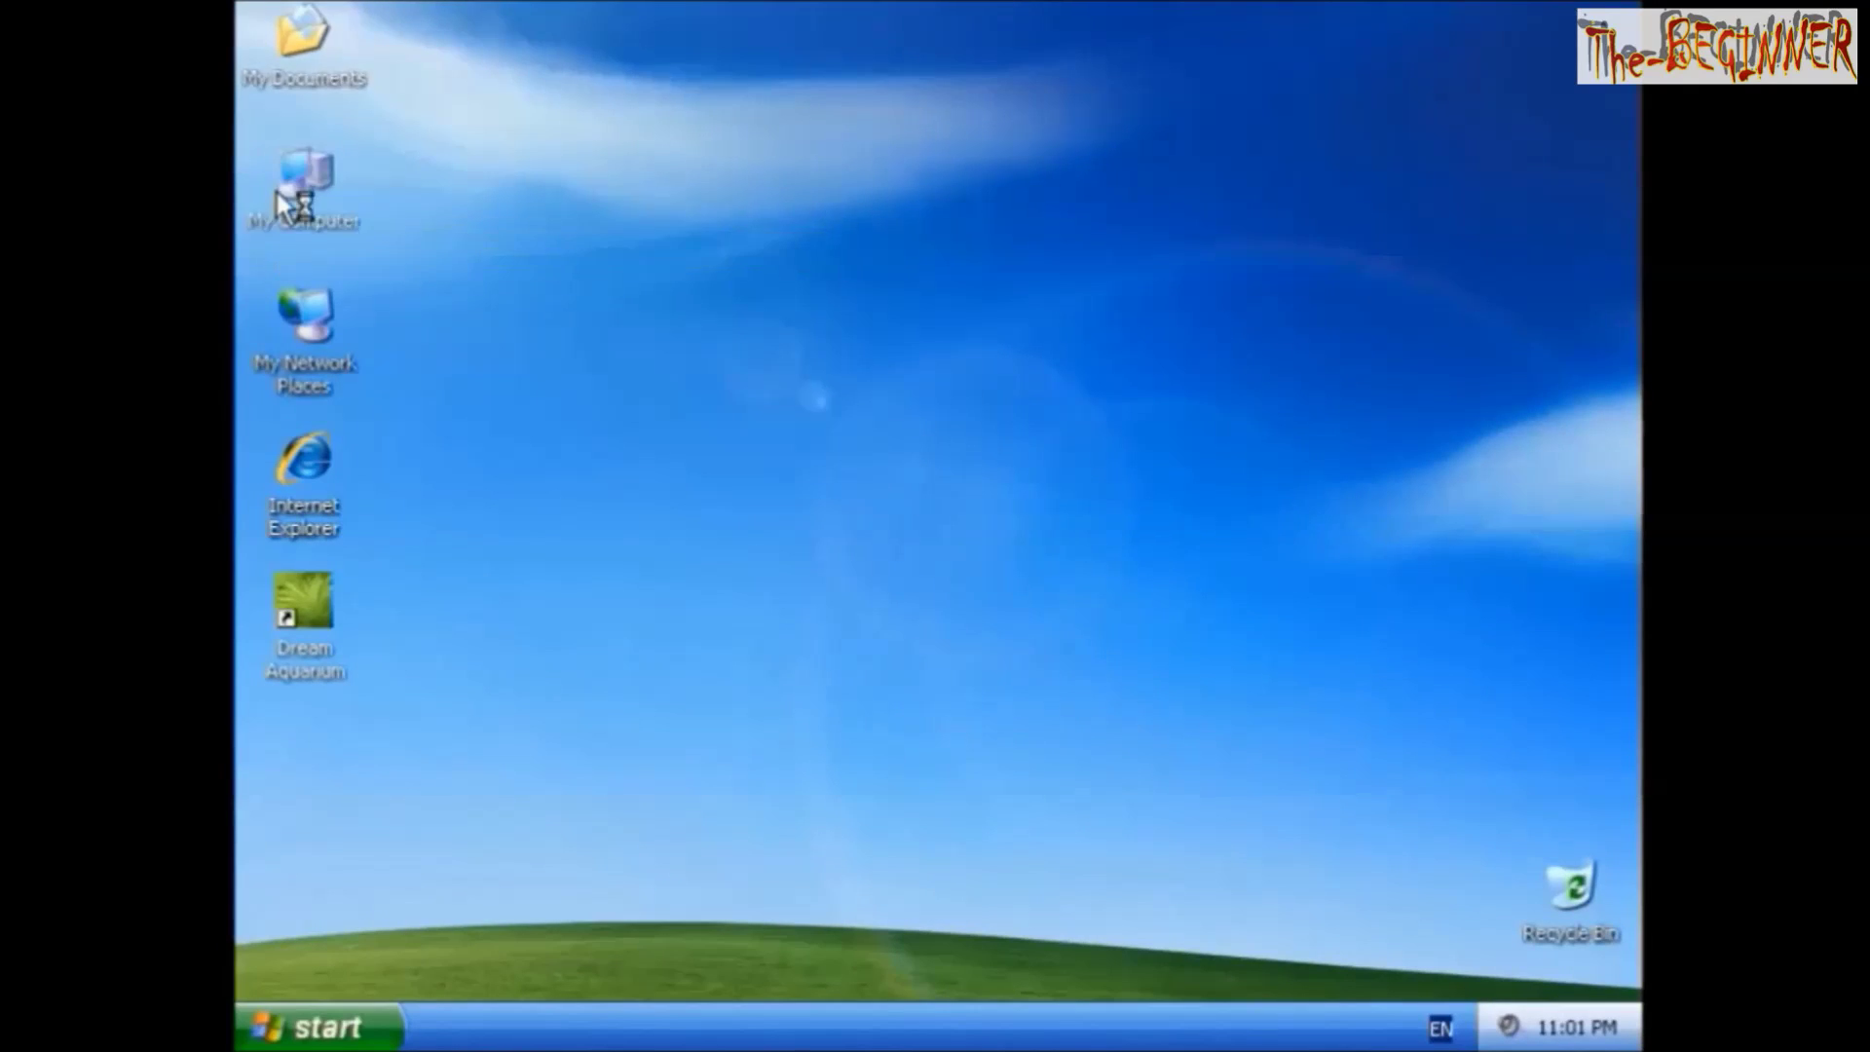
{"action": "double_click", "coordinate": [1141, 464]}
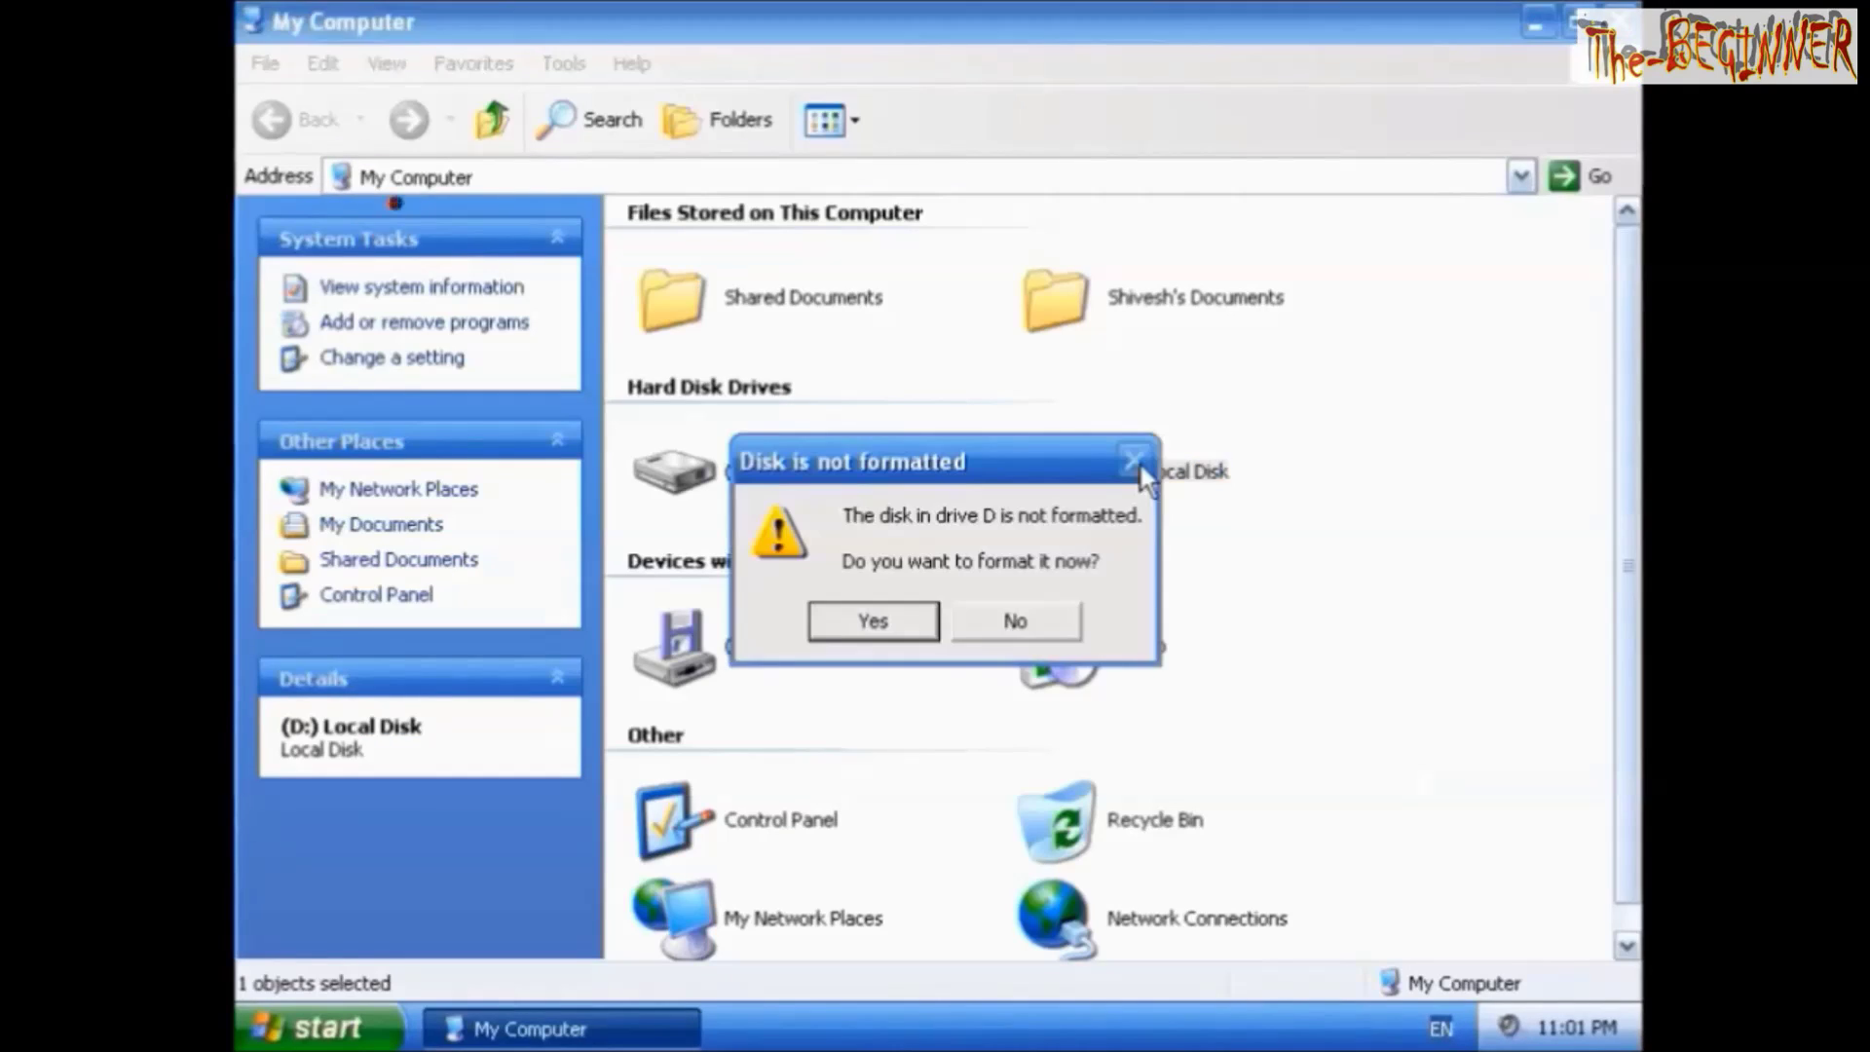
{"action": "left_click", "coordinate": [896, 617]}
{"action": "left_click", "coordinate": [475, 642]}
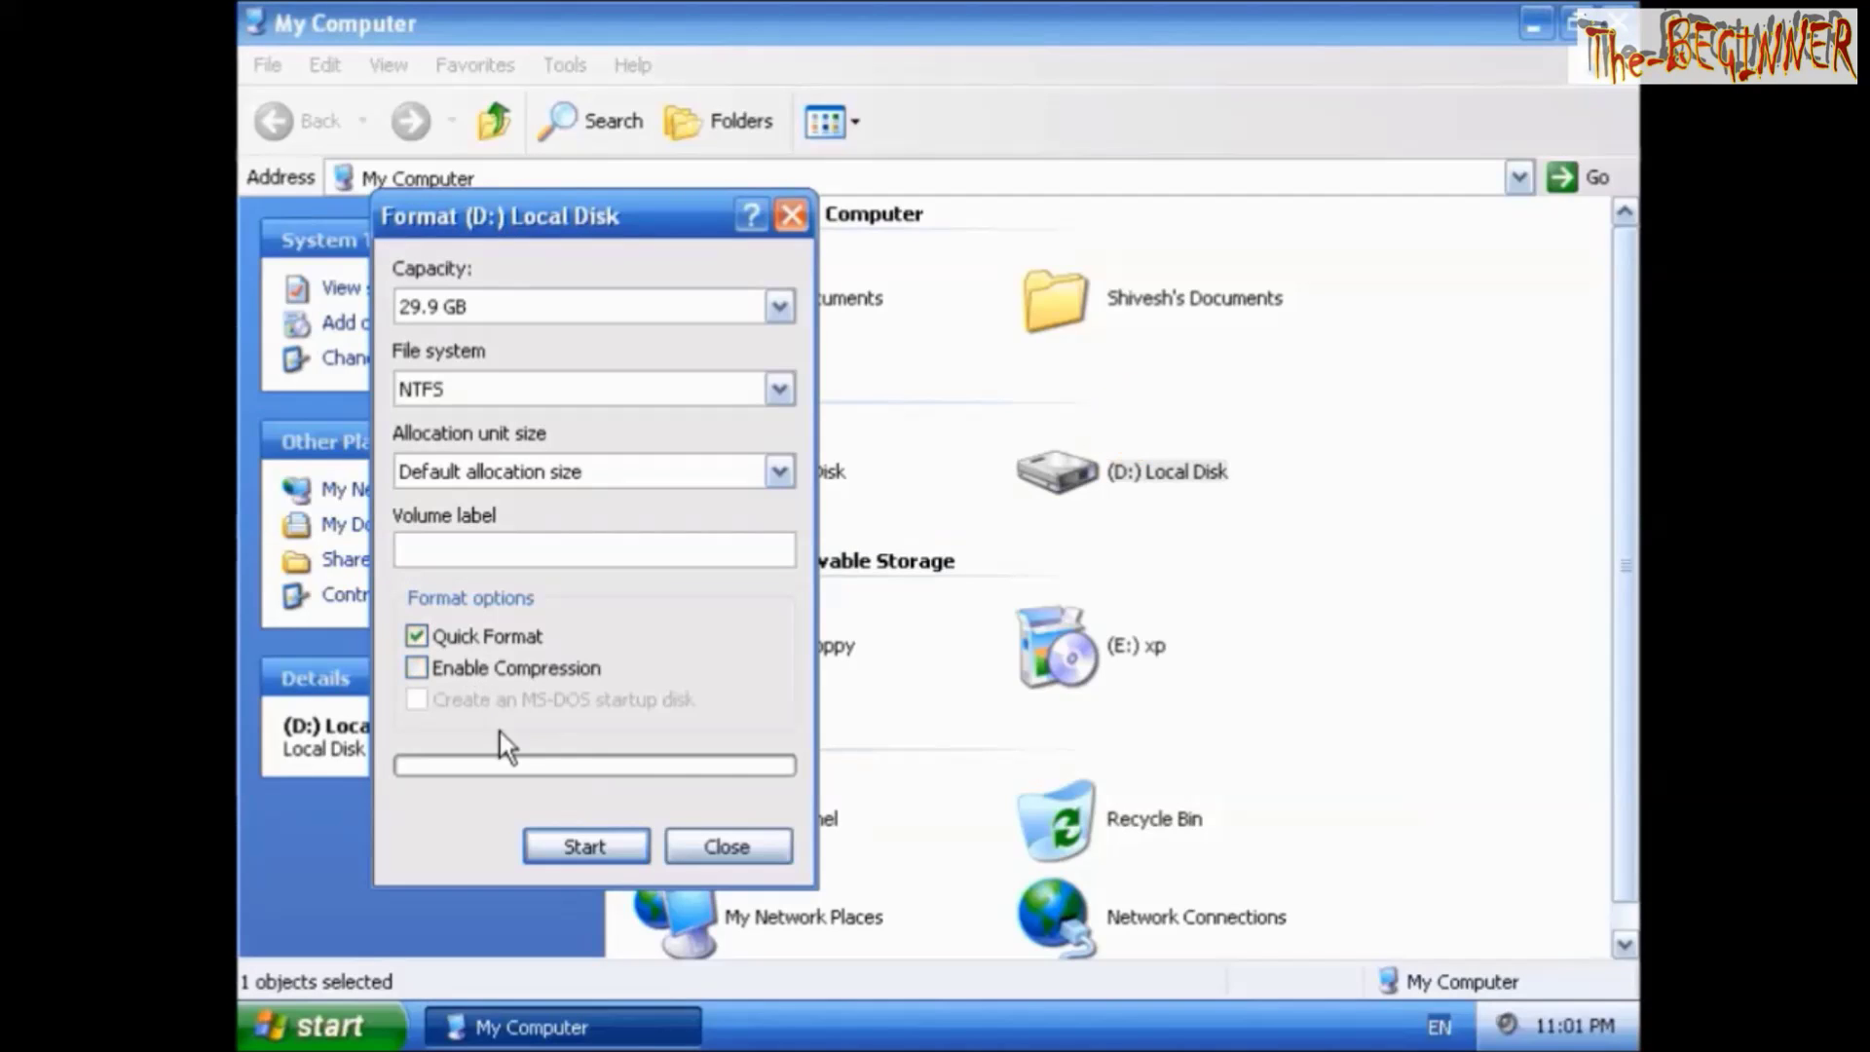
{"action": "left_click", "coordinate": [567, 833]}
{"action": "left_click", "coordinate": [849, 616]}
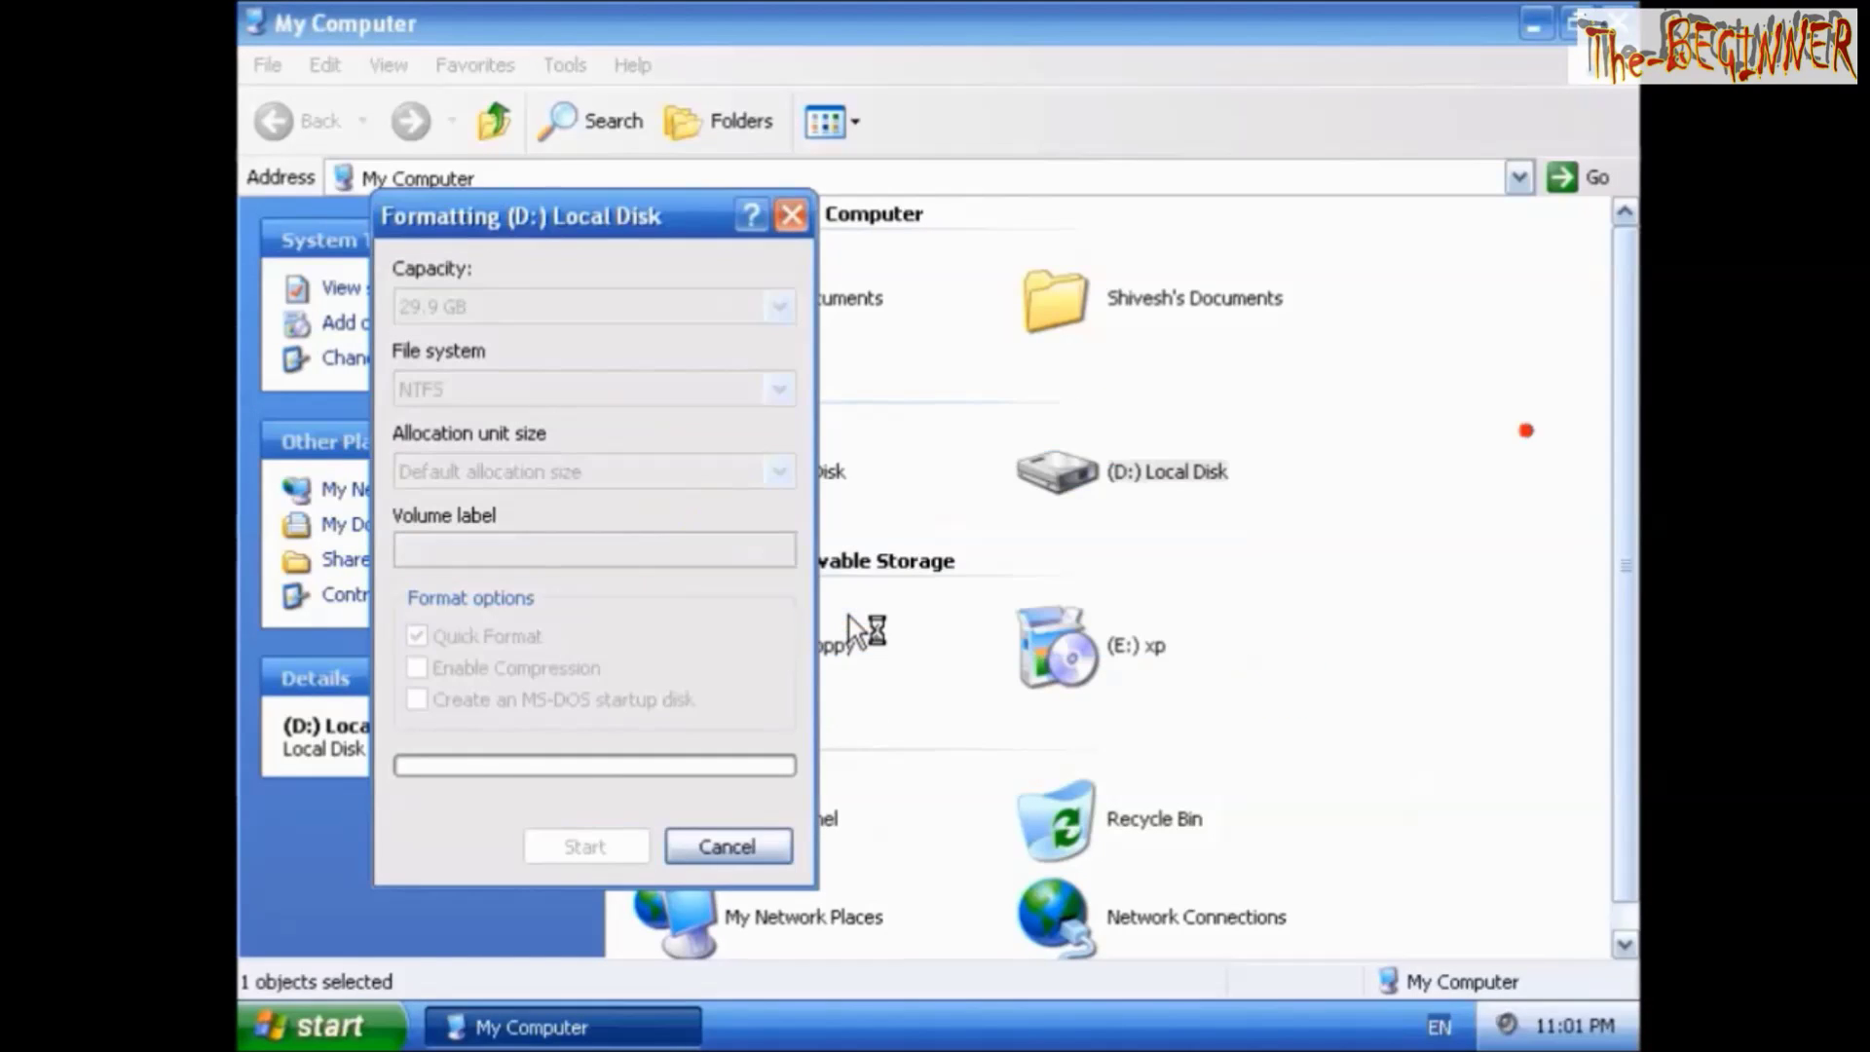
{"action": "left_click", "coordinate": [934, 615]}
{"action": "left_click", "coordinate": [728, 846]}
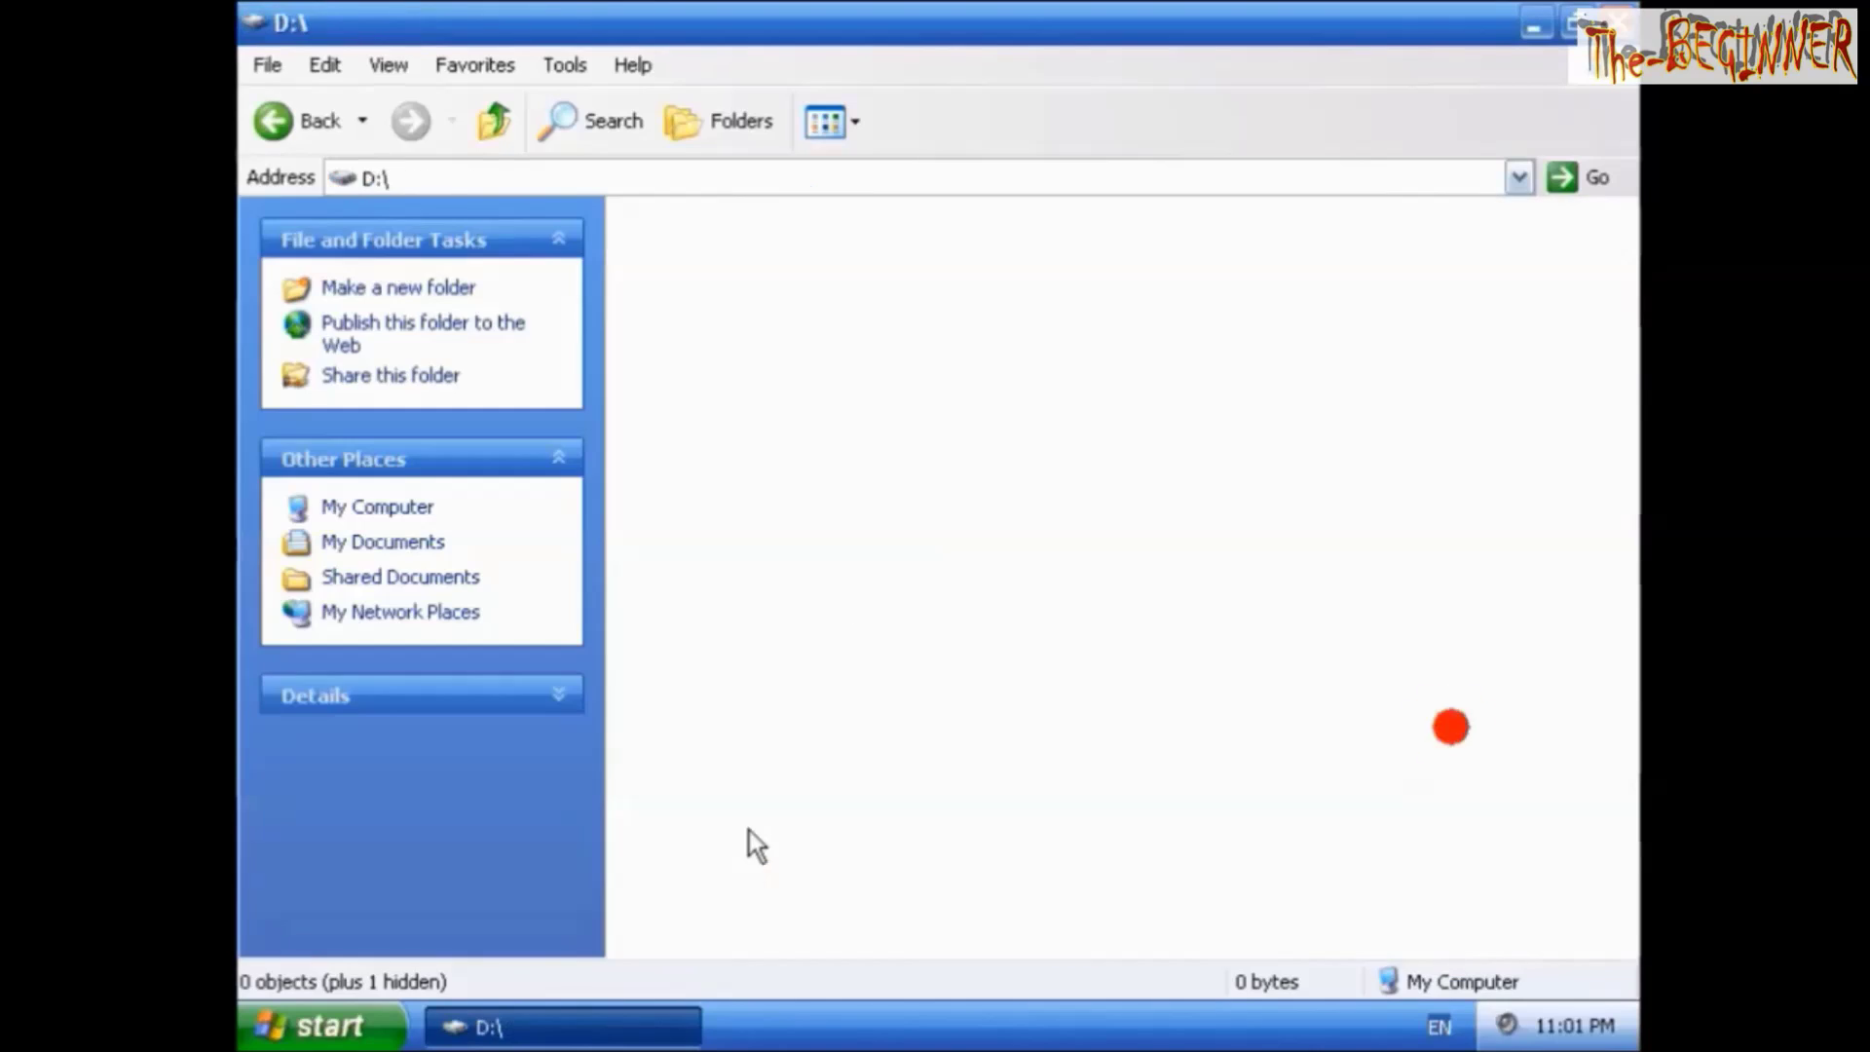
{"action": "left_click", "coordinate": [249, 122]}
{"action": "double_click", "coordinate": [662, 477]}
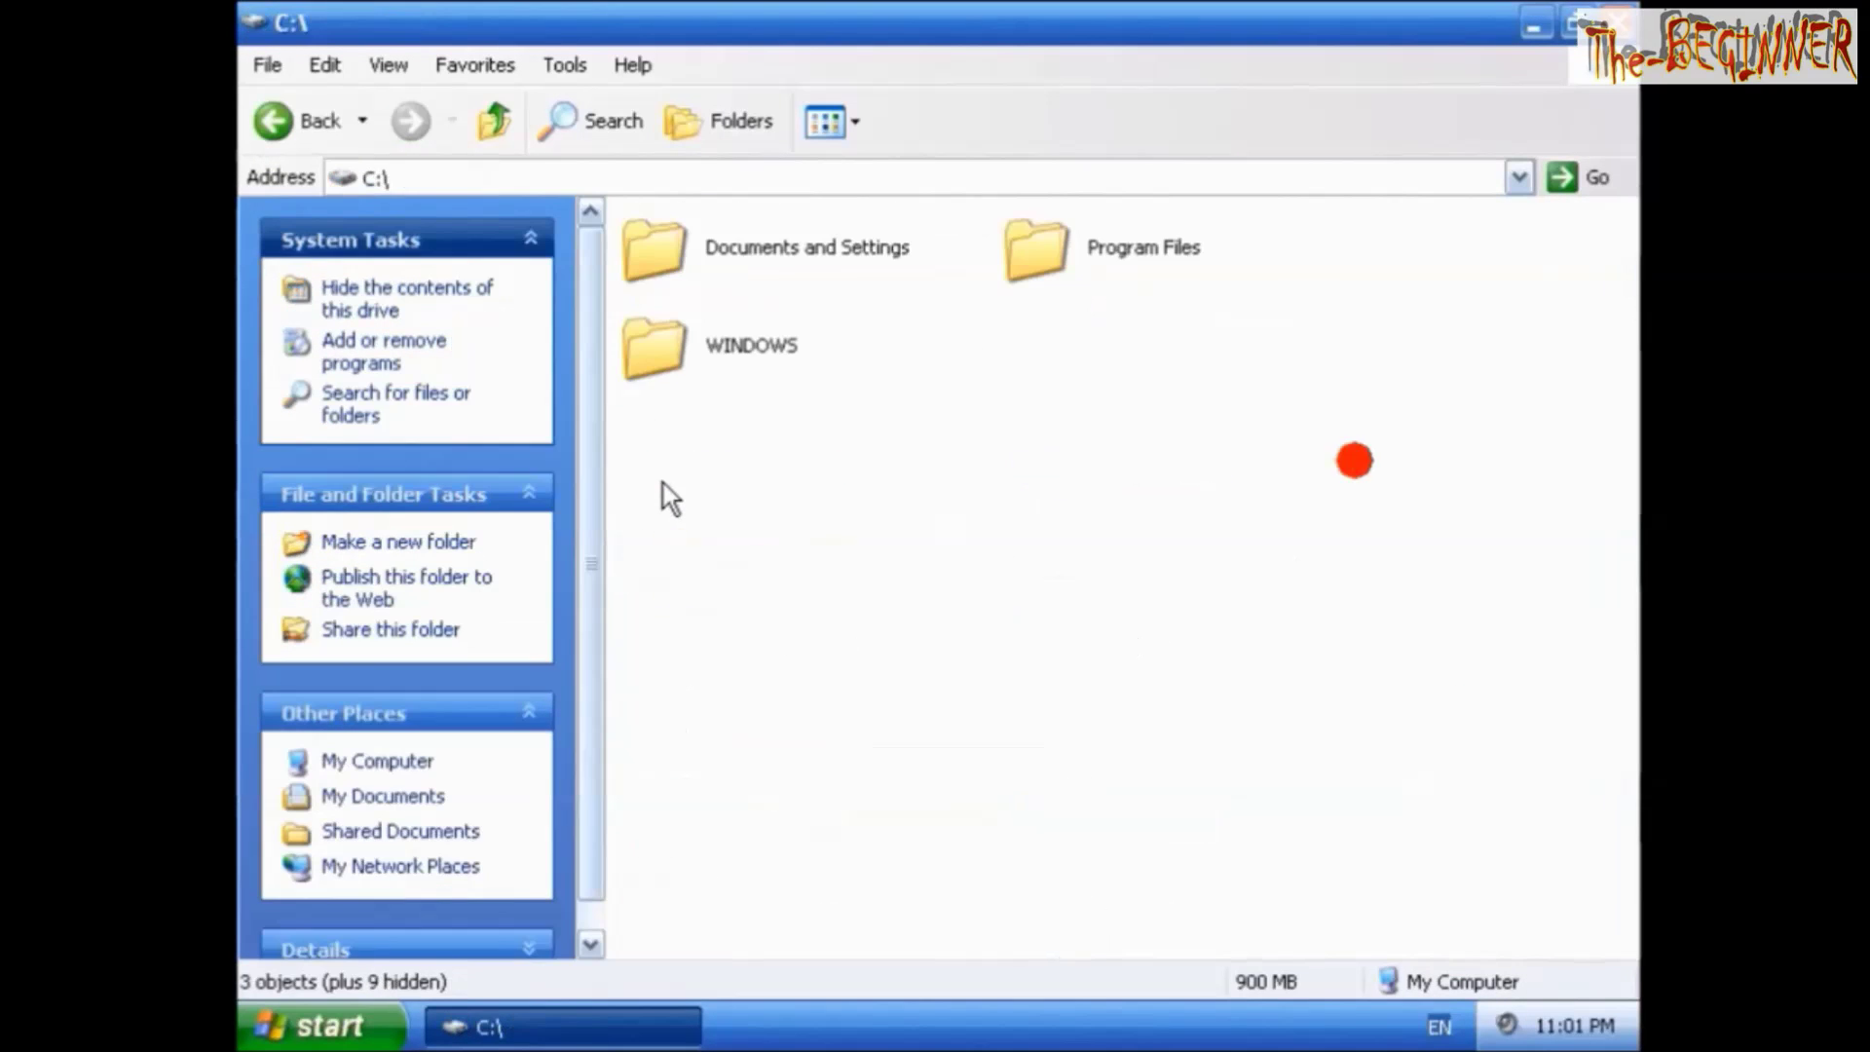